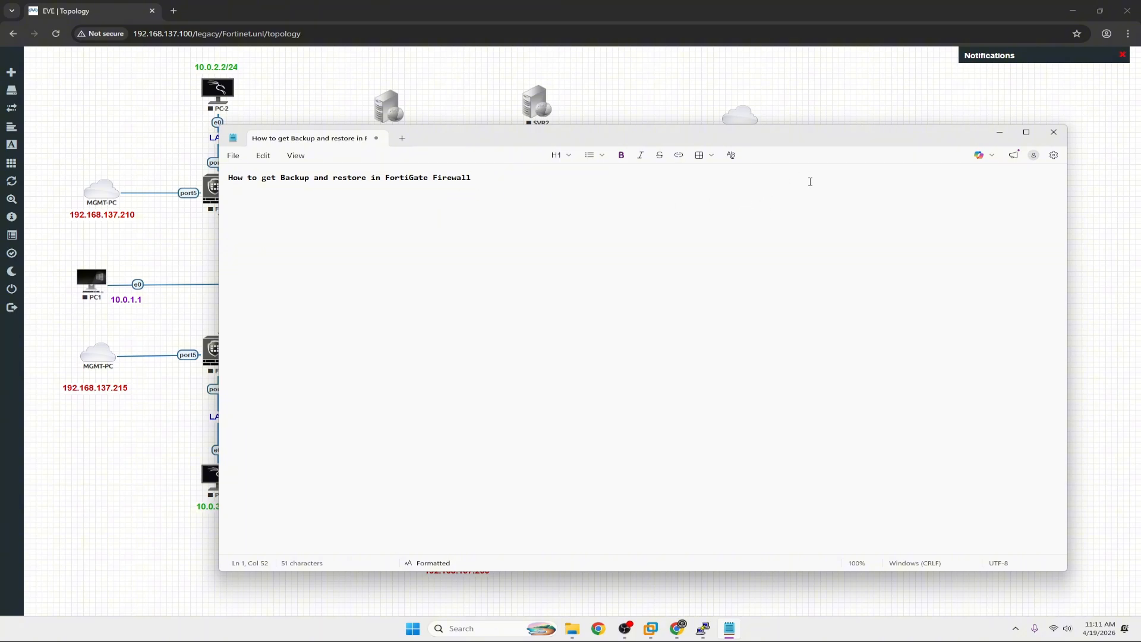
Move the 'How to get Backup and restore in FortiGate Firewall' note window lower on screen.
{"action": "left_click_drag", "start_coordinate": [841, 147], "coordinate": [802, 255]}
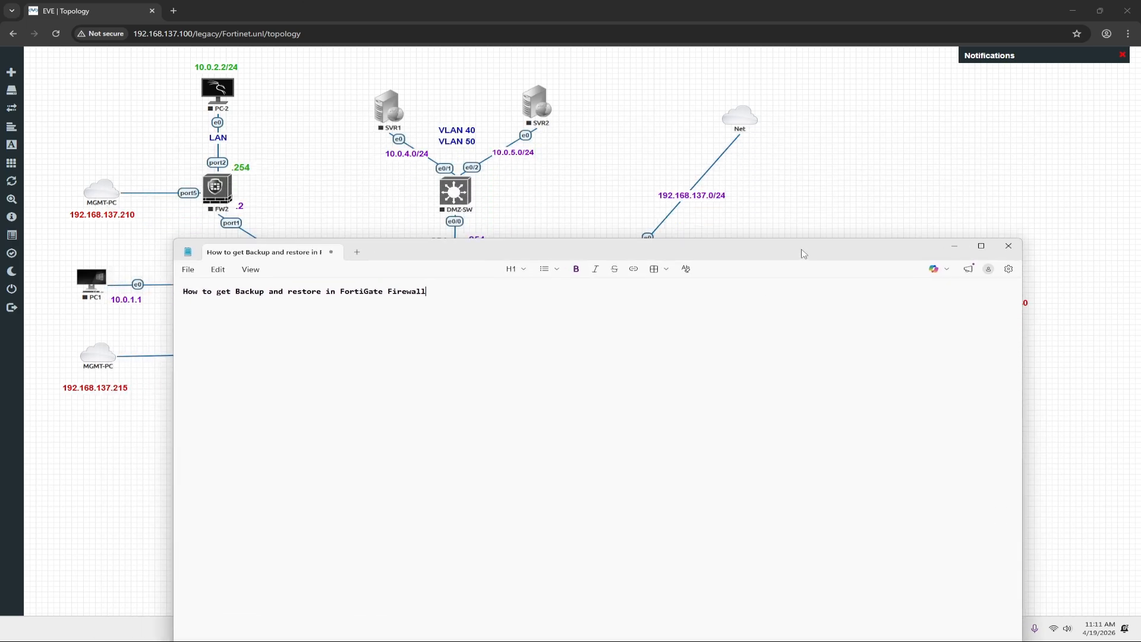
{"action": "left_click", "coordinate": [951, 253]}
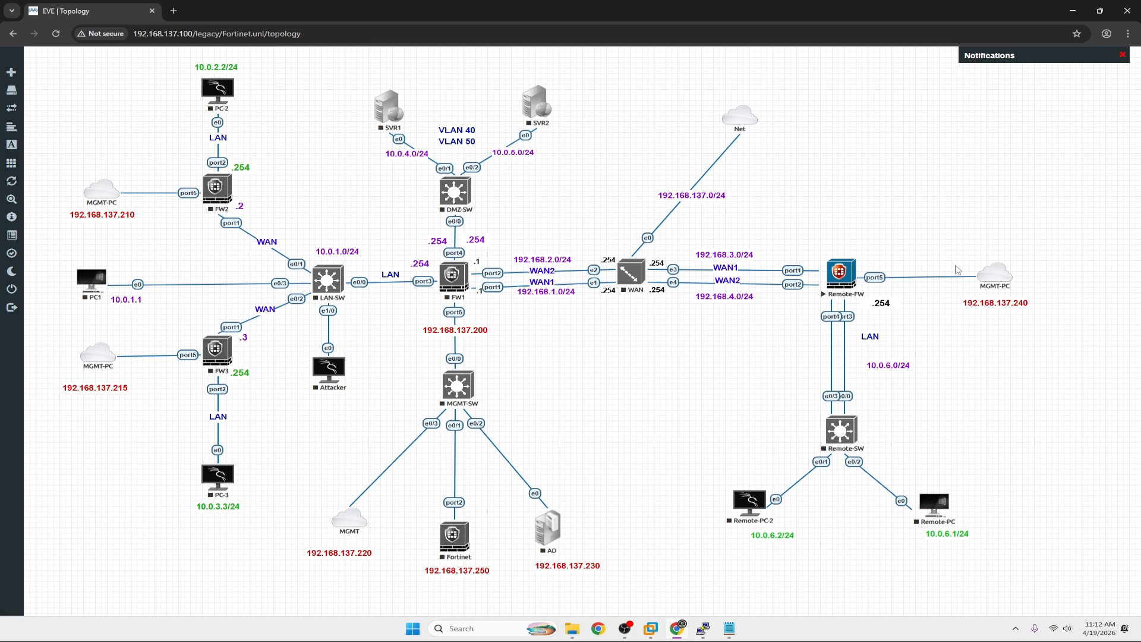
{"action": "key", "text": "ctrl+t"}
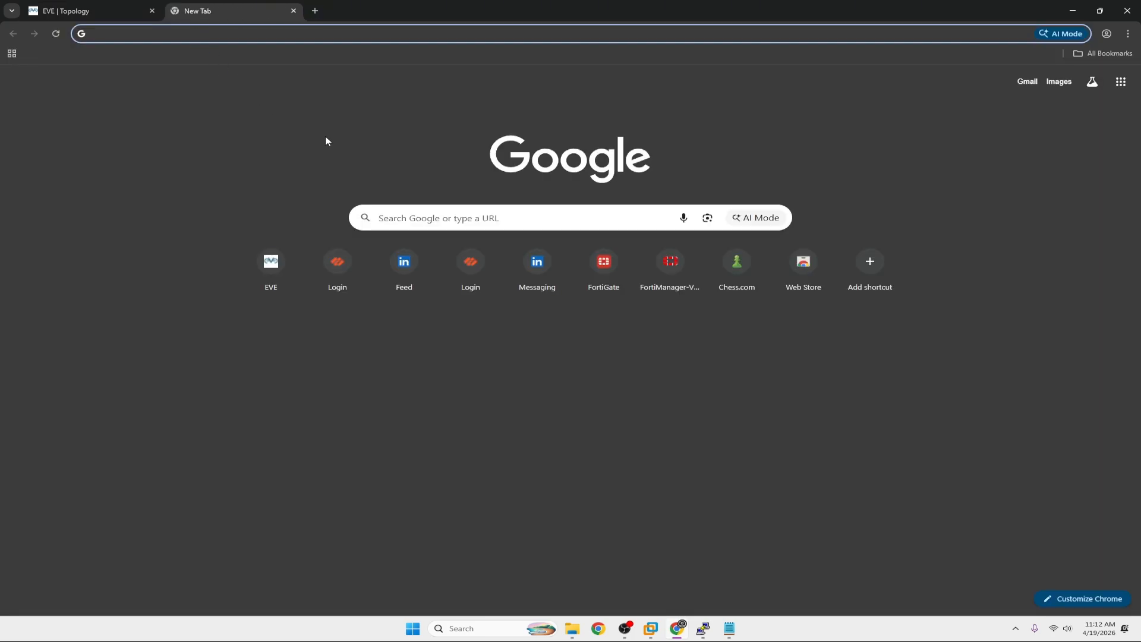
{"action": "type", "text": "htt"}
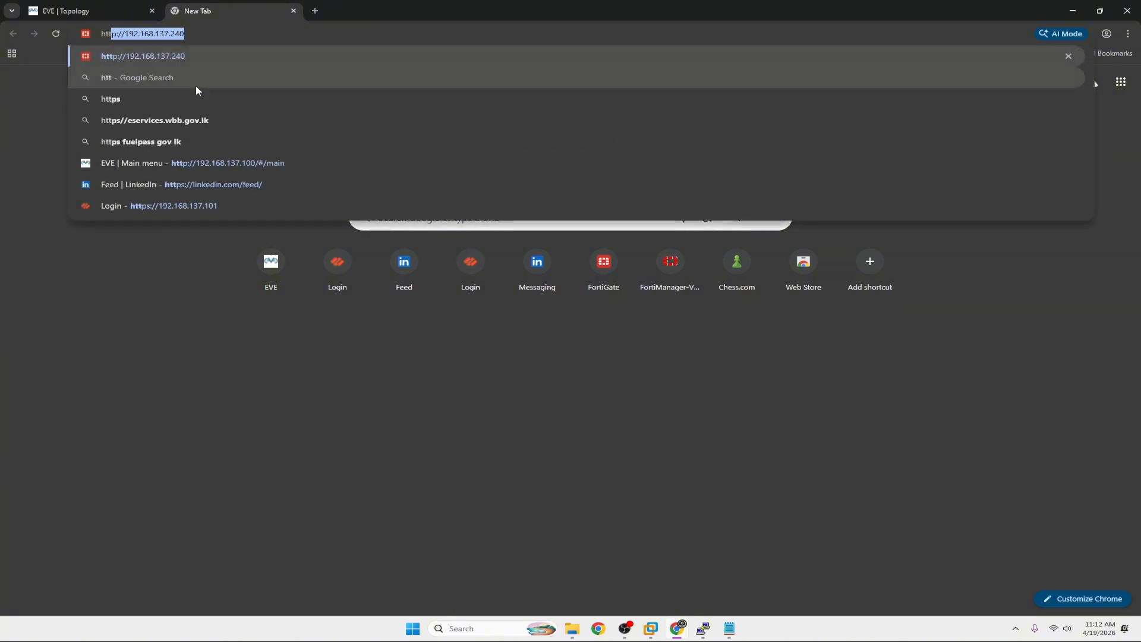
{"action": "key", "text": "Return"}
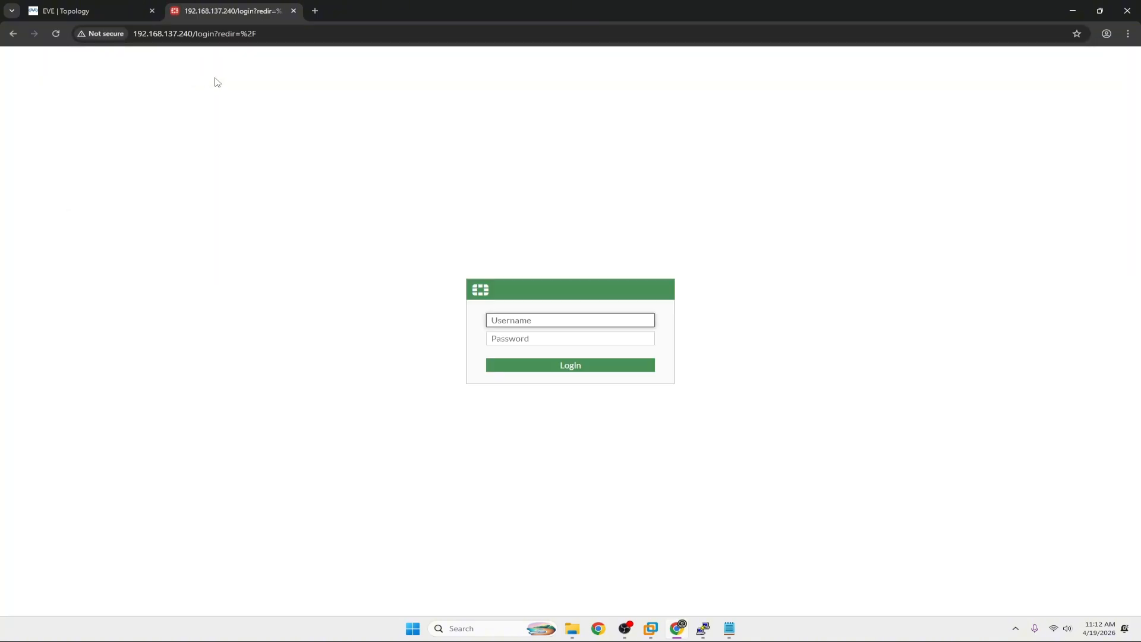
{"action": "type", "text": "admin"}
{"action": "key", "text": "Tab"}
{"action": "type", "text": "a"}
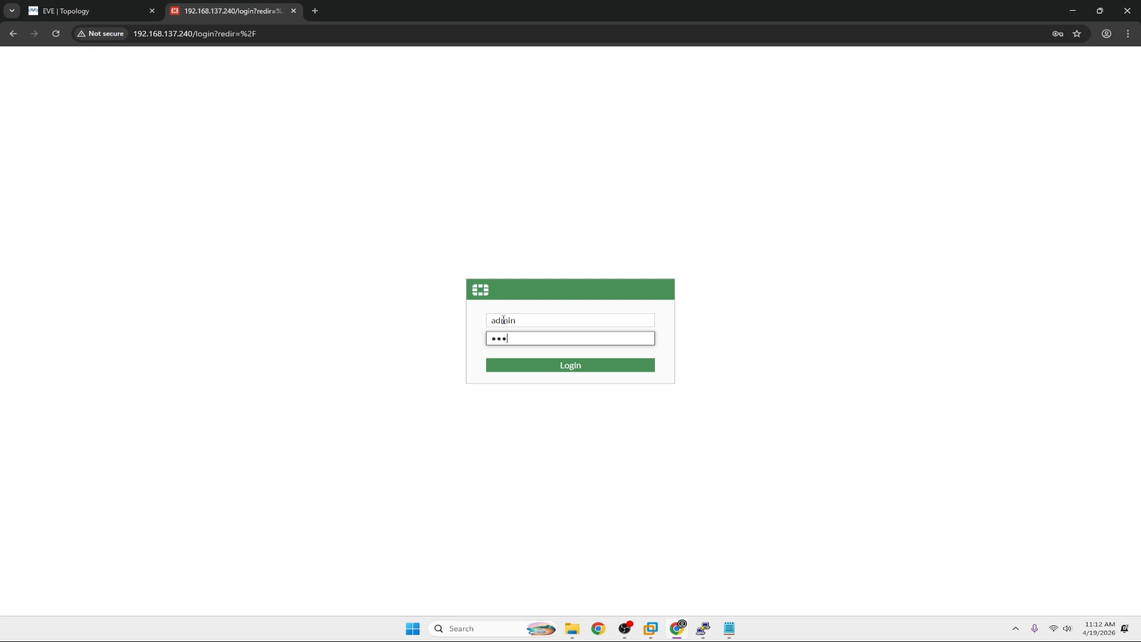
{"action": "key", "text": "Return"}
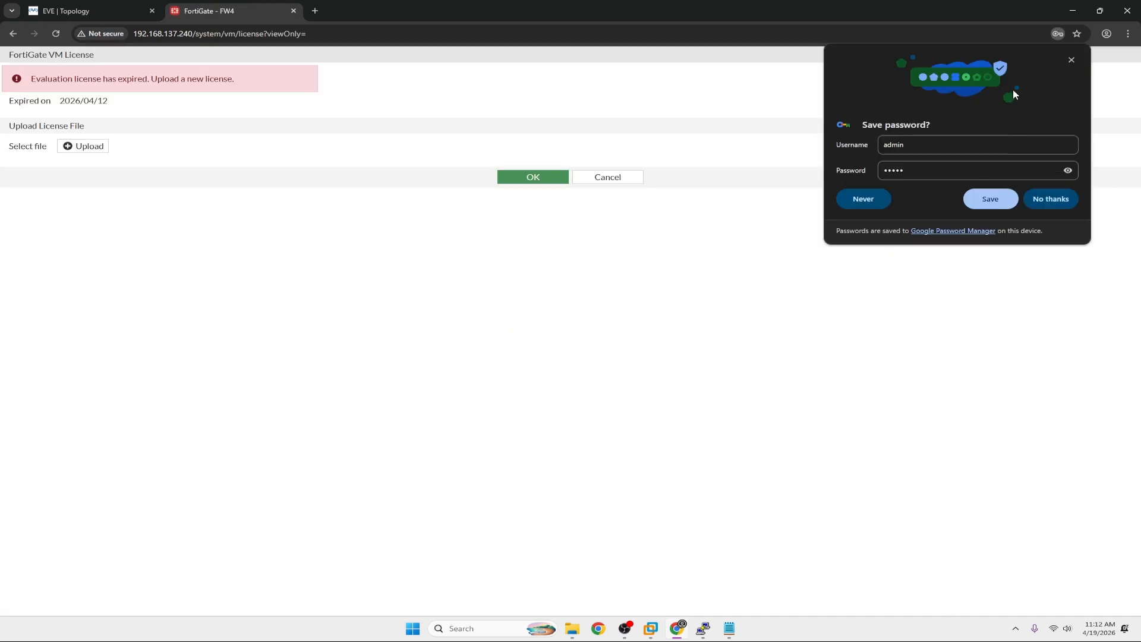
{"action": "left_click", "coordinate": [1071, 62]}
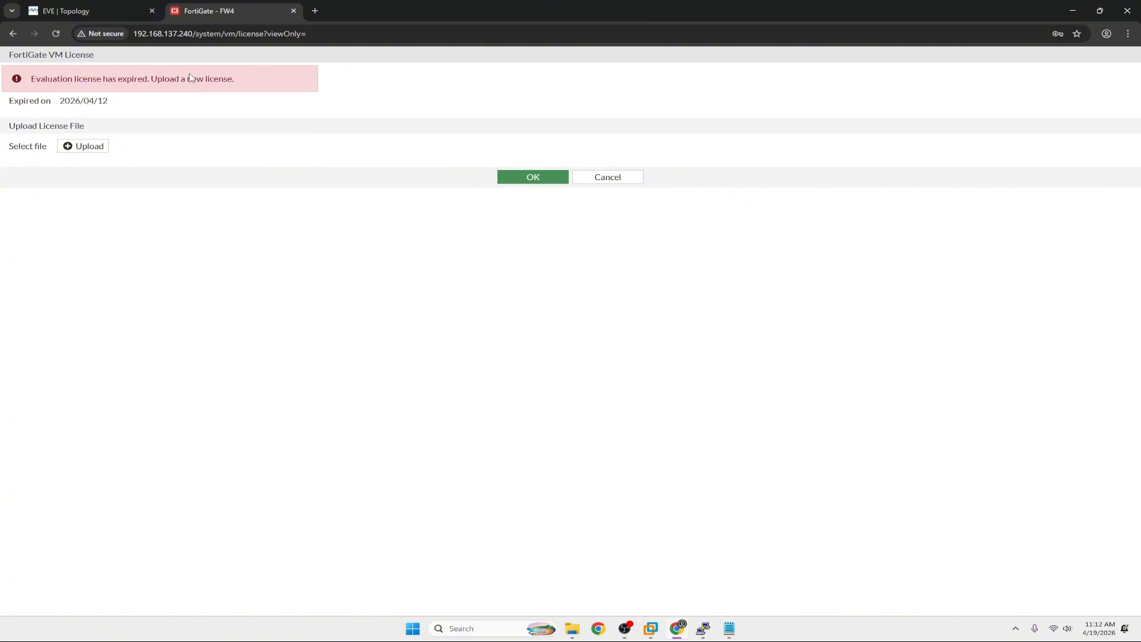
Return to the EVE | Topology tab showing the Fortinet lab diagram.
{"action": "left_click", "coordinate": [124, 12]}
{"action": "left_click", "coordinate": [212, 12]}
{"action": "left_click", "coordinate": [53, 13]}
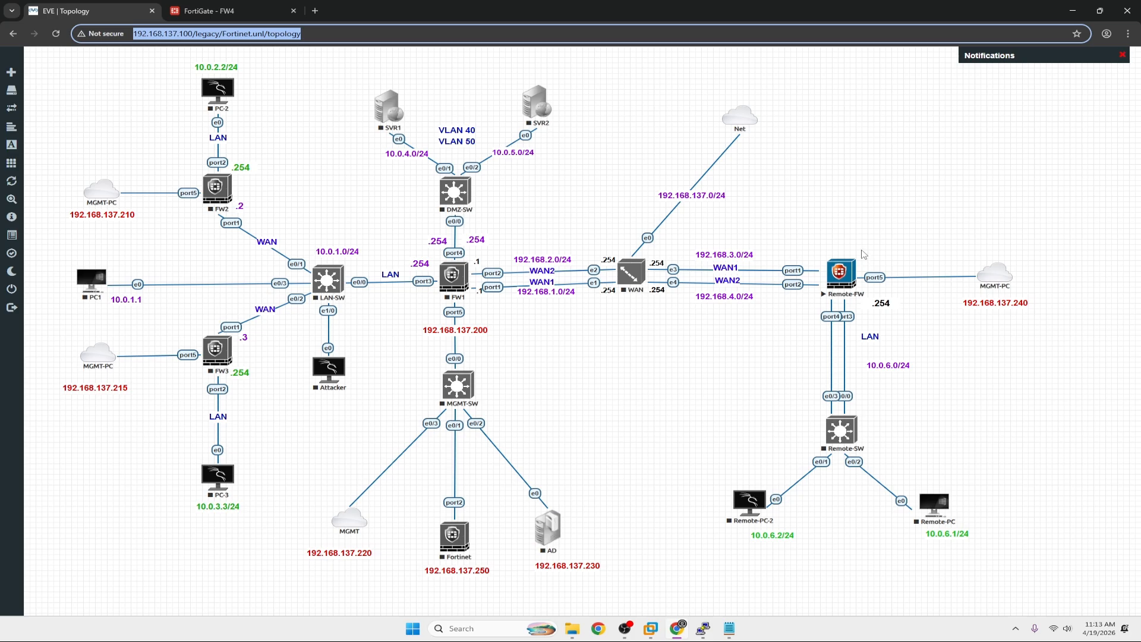
{"action": "left_click", "coordinate": [848, 222]}
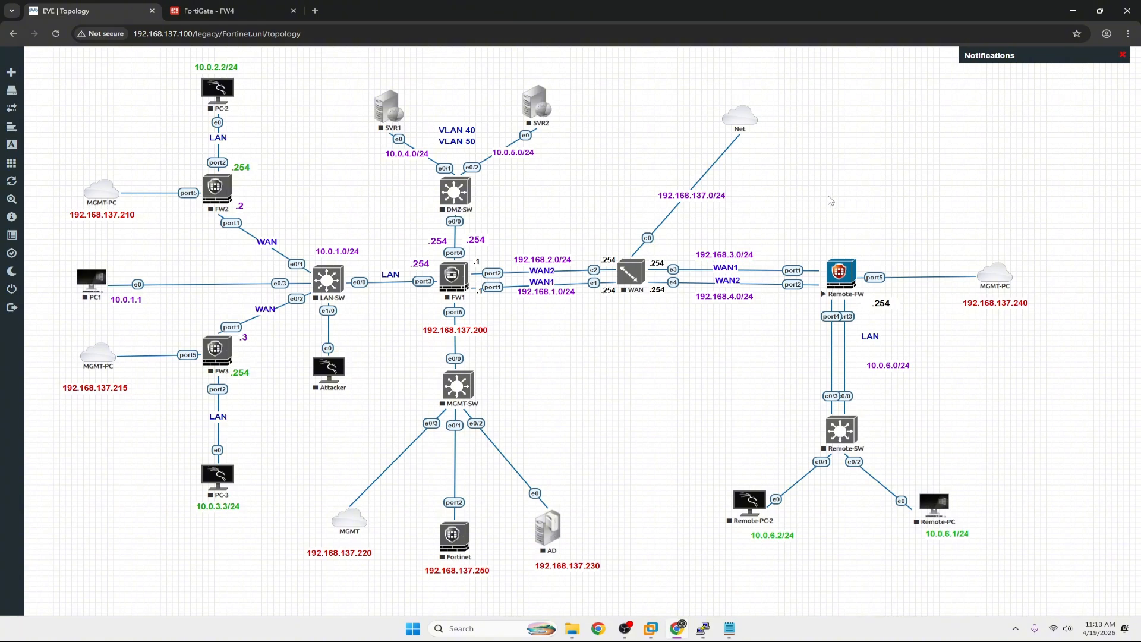
{"action": "left_click", "coordinate": [573, 628]}
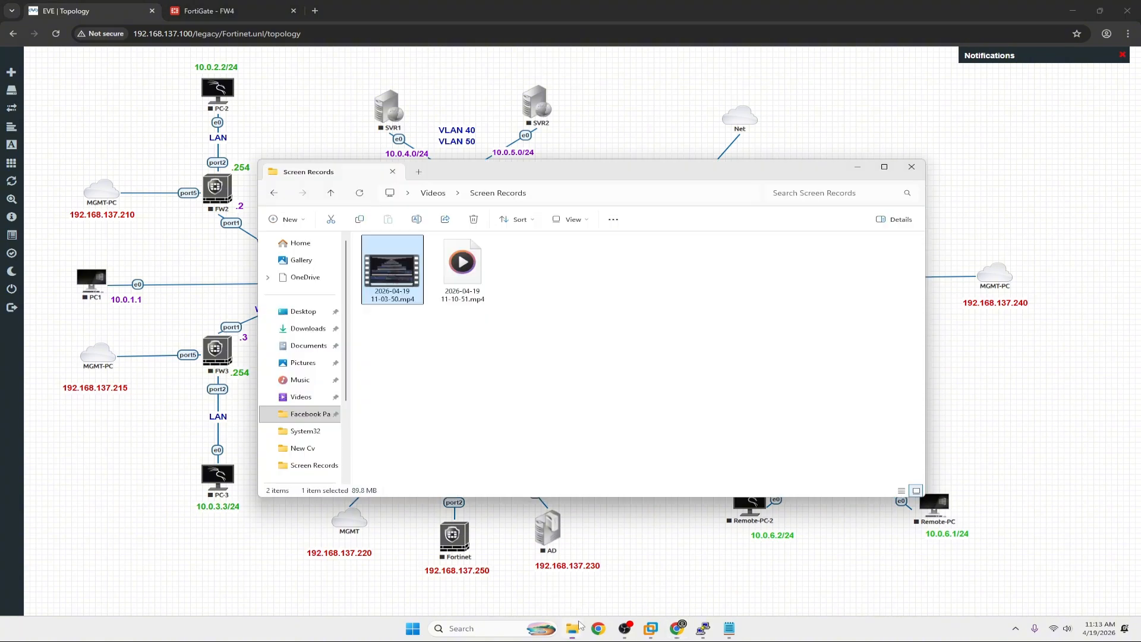
{"action": "left_click", "coordinate": [297, 333]}
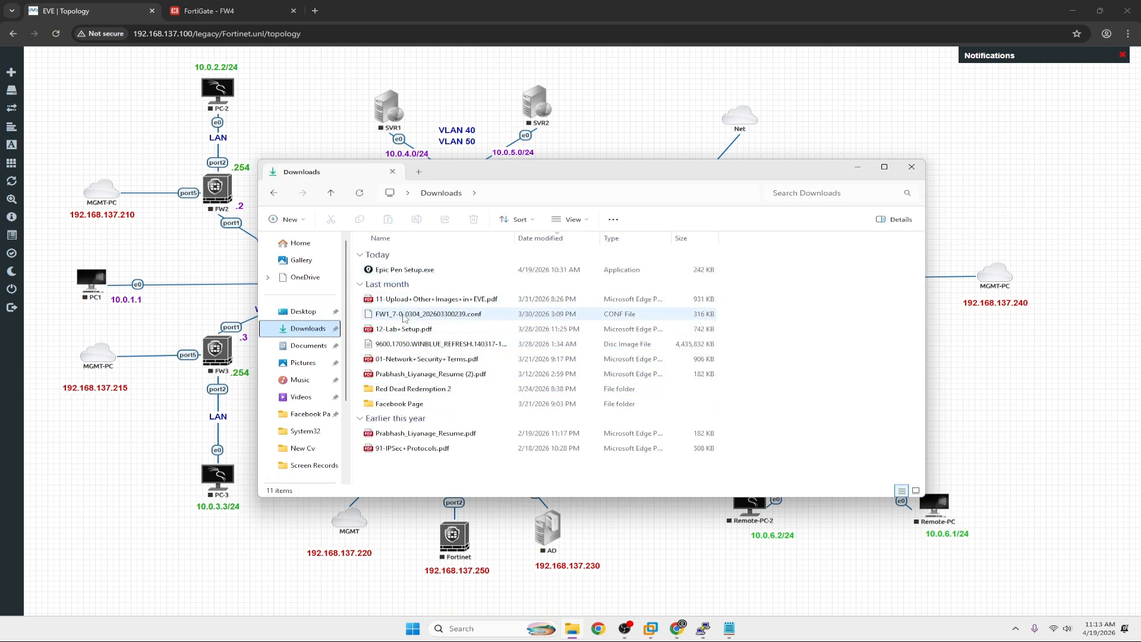
{"action": "left_click", "coordinate": [404, 315]}
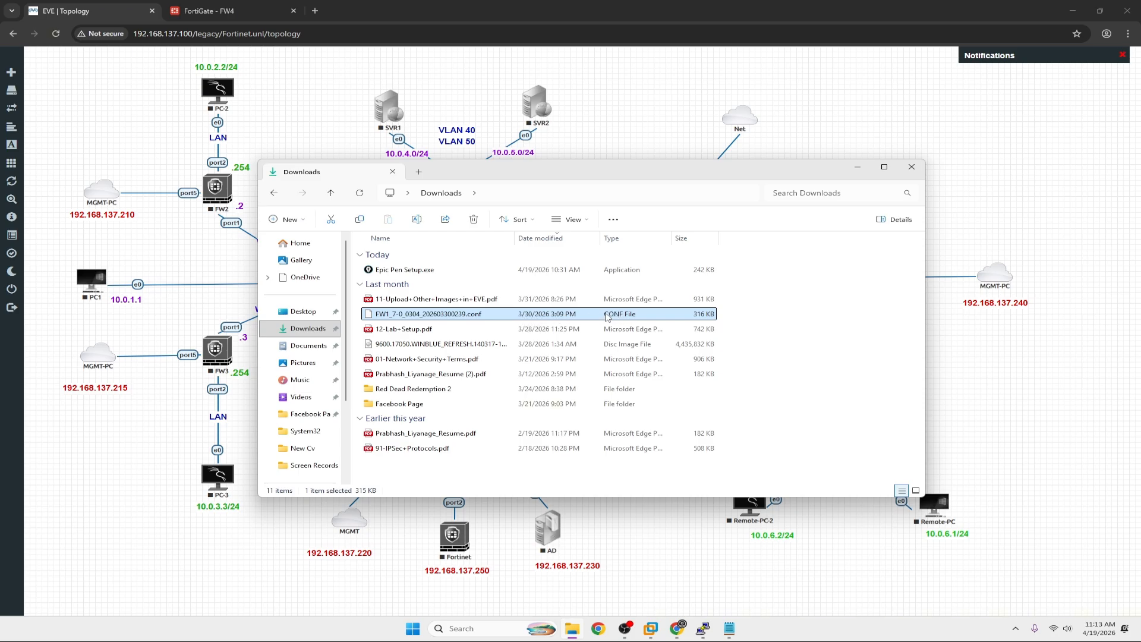
{"action": "left_click", "coordinate": [857, 167]}
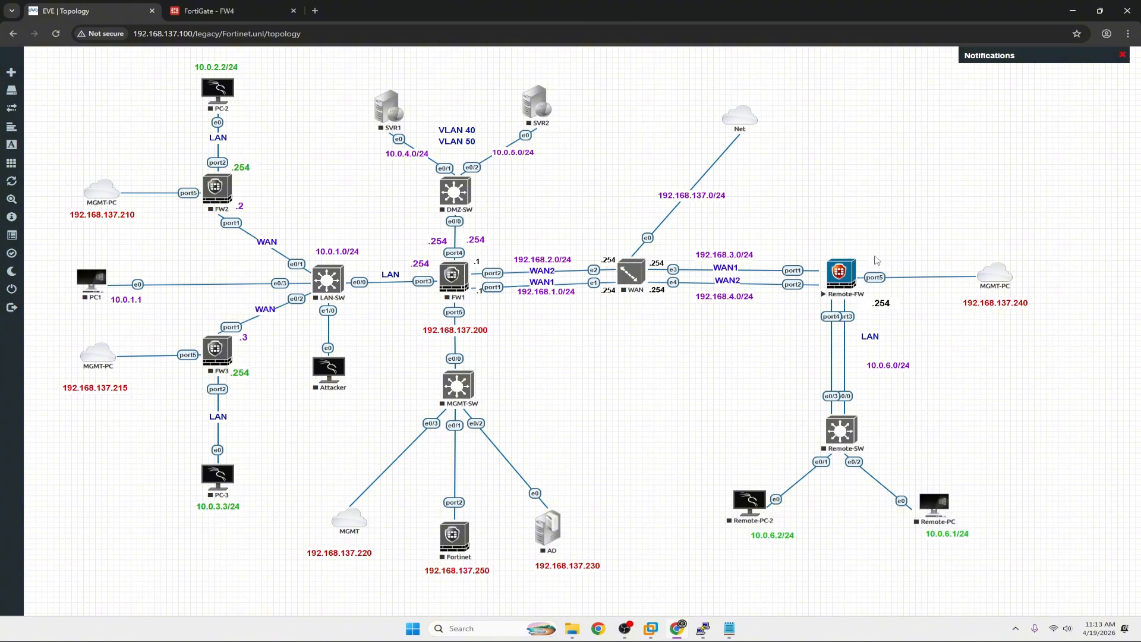
Wipe the Remote-FW node from its context menu and confirm the warning.
{"action": "left_click", "coordinate": [208, 10]}
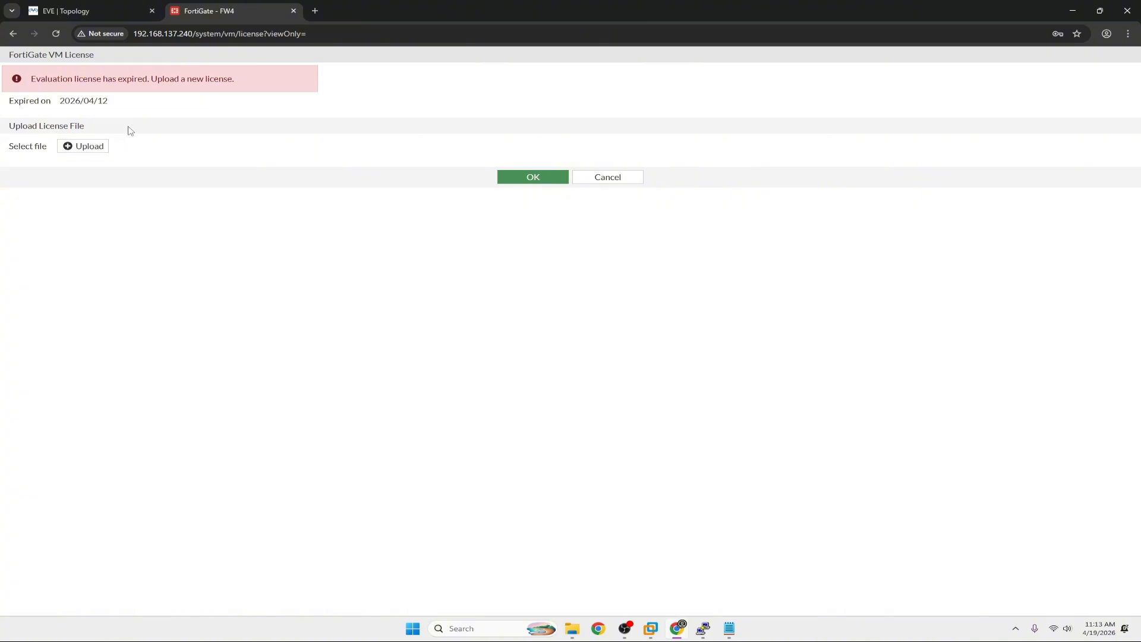
{"action": "left_click", "coordinate": [96, 12]}
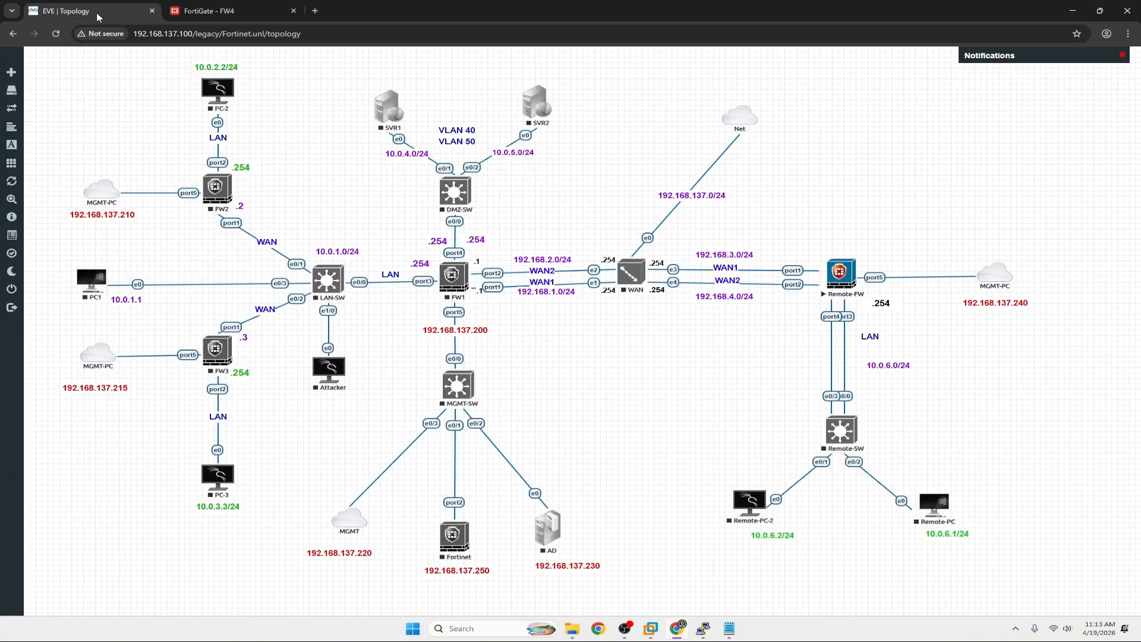
{"action": "right_click", "coordinate": [841, 283]}
{"action": "left_click", "coordinate": [866, 317]}
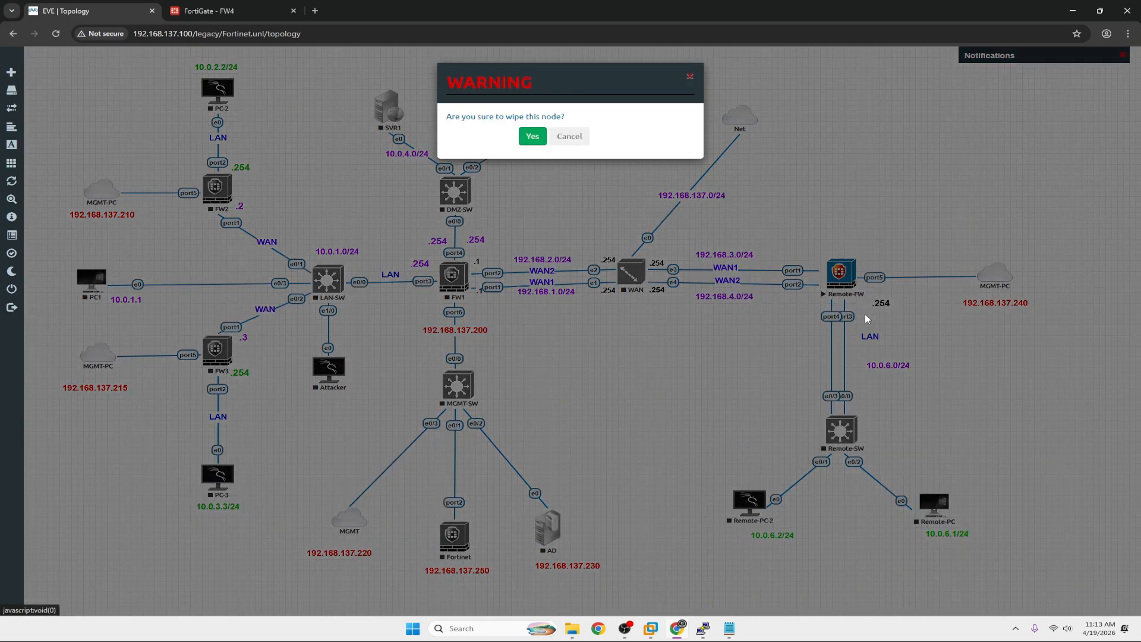
{"action": "left_click", "coordinate": [533, 136]}
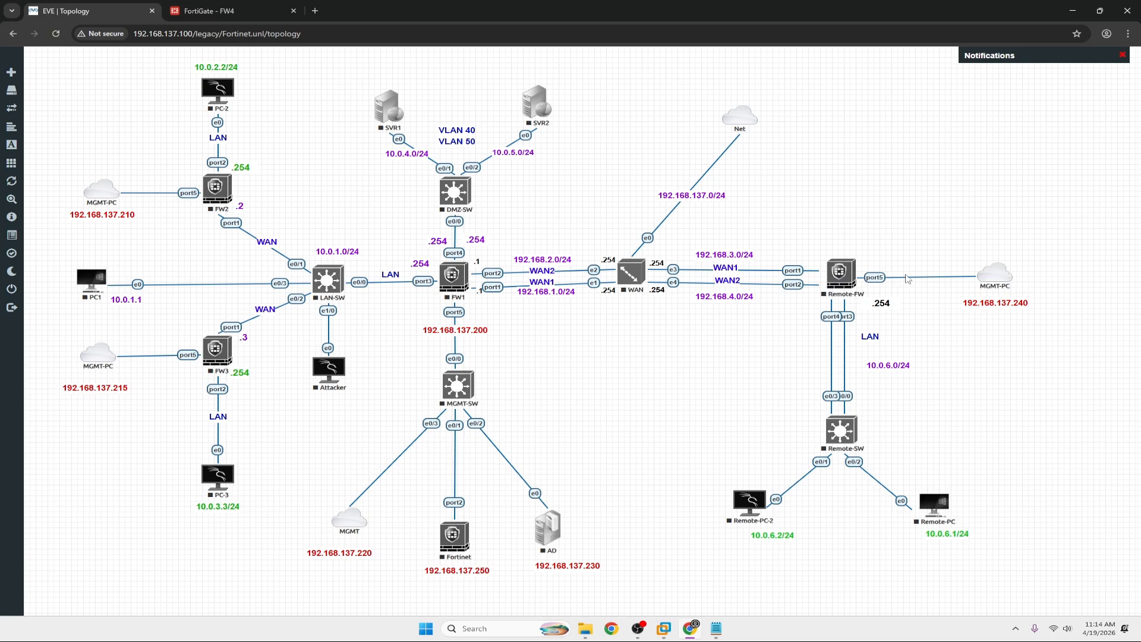
Start Remote-FW and open its telnet console, moved toward the screen centre.
{"action": "right_click", "coordinate": [843, 268]}
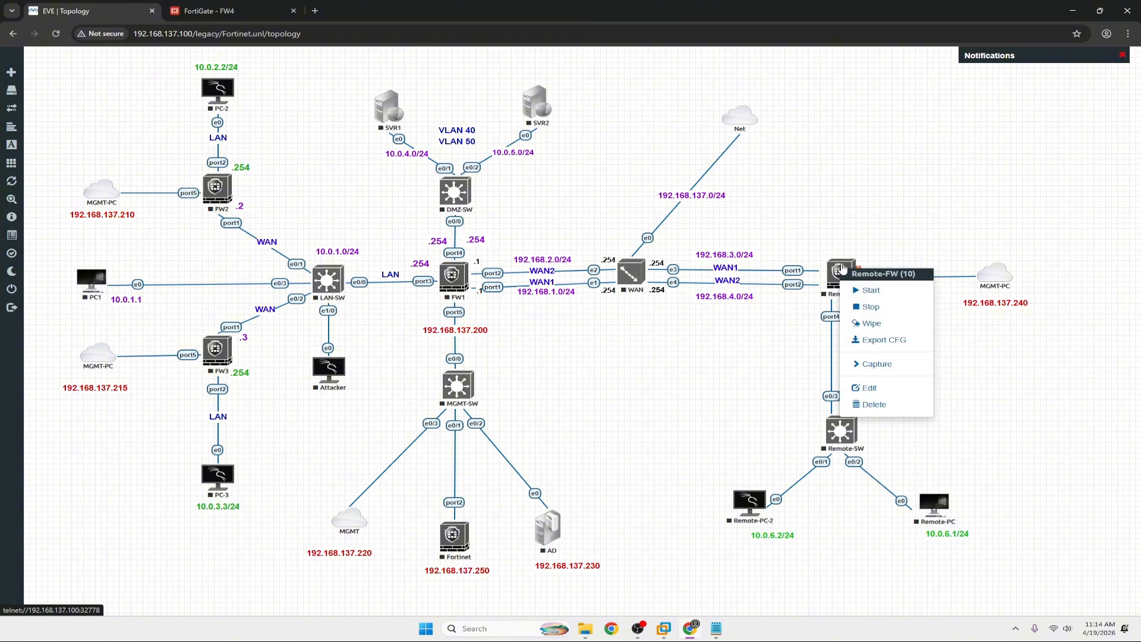
{"action": "left_click", "coordinate": [871, 290]}
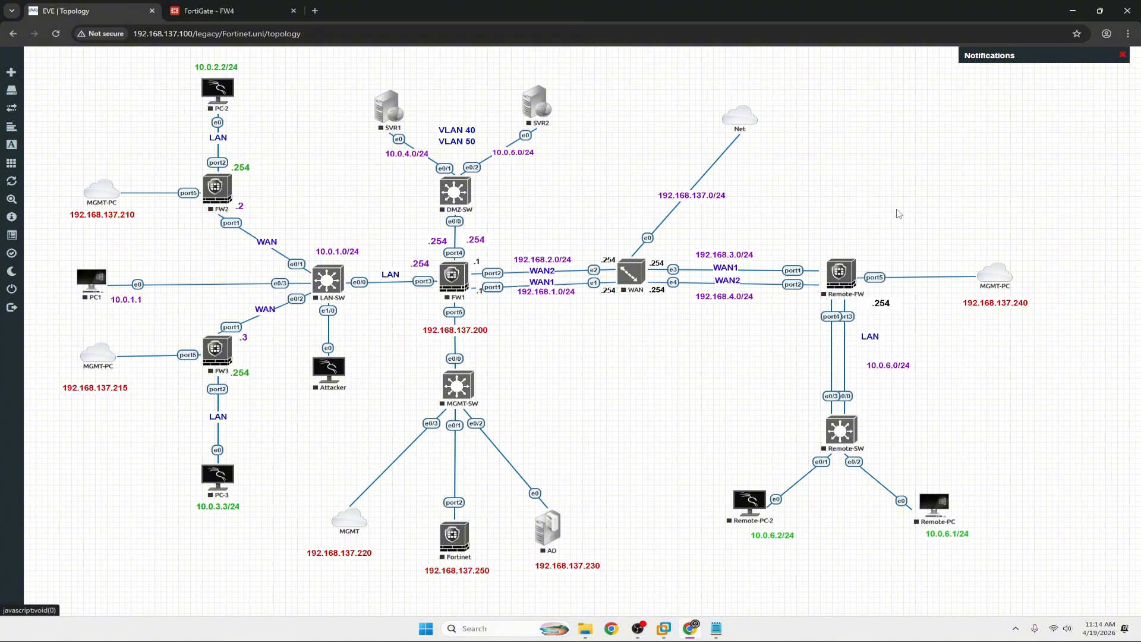
{"action": "left_click", "coordinate": [843, 275]}
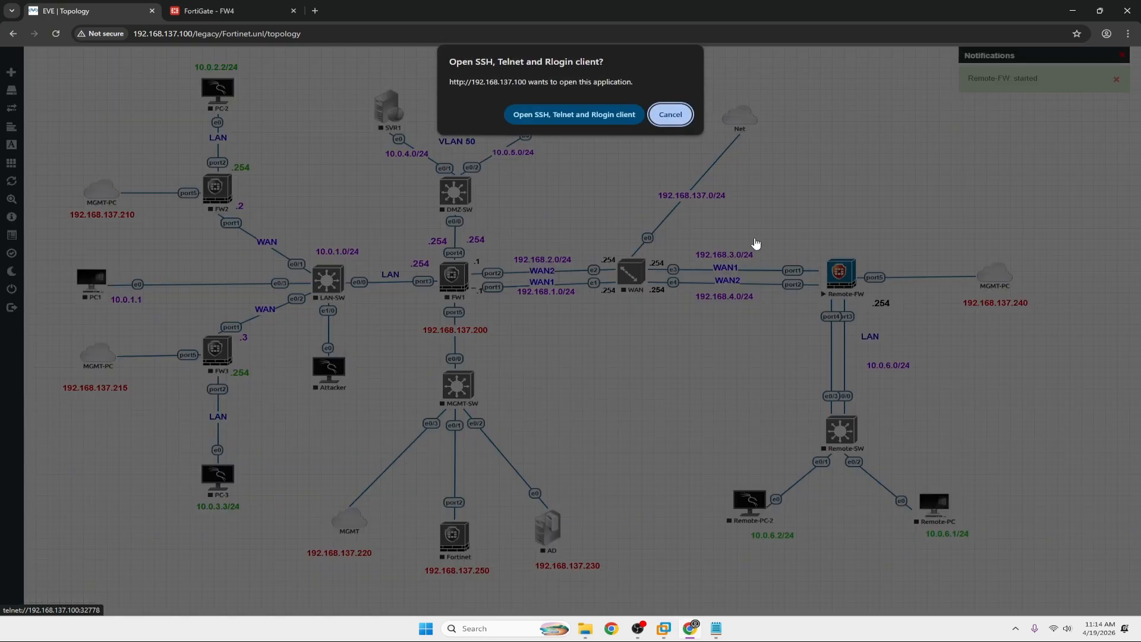
{"action": "left_click", "coordinate": [573, 115]}
{"action": "left_click_drag", "start_coordinate": [209, 82], "coordinate": [494, 214]}
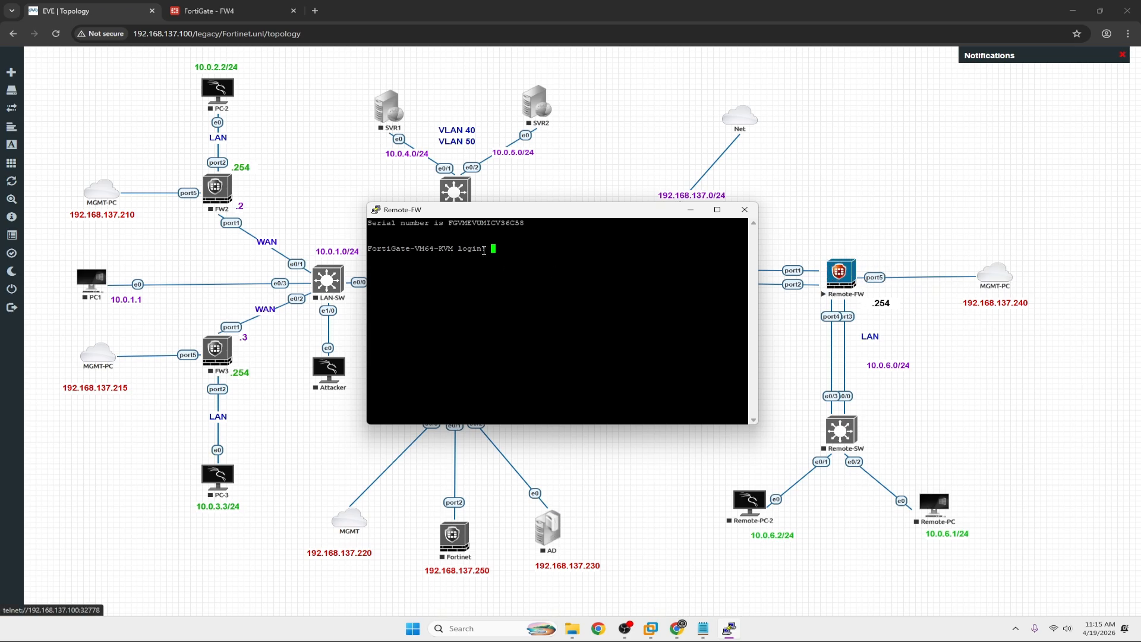
Log in to Remote-FW as admin and set a new password.
{"action": "left_click_drag", "start_coordinate": [516, 216], "coordinate": [608, 244]}
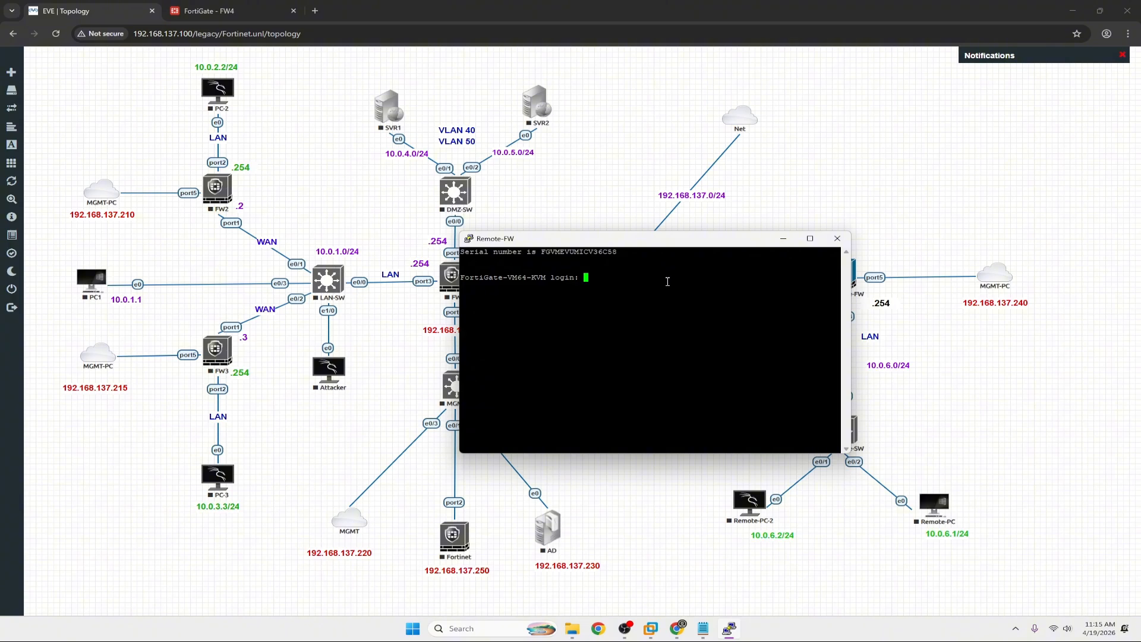
{"action": "mouse_move", "coordinate": [733, 626]}
{"action": "type", "text": "admin"}
{"action": "key", "text": "Return"}
{"action": "key", "text": "Return"}
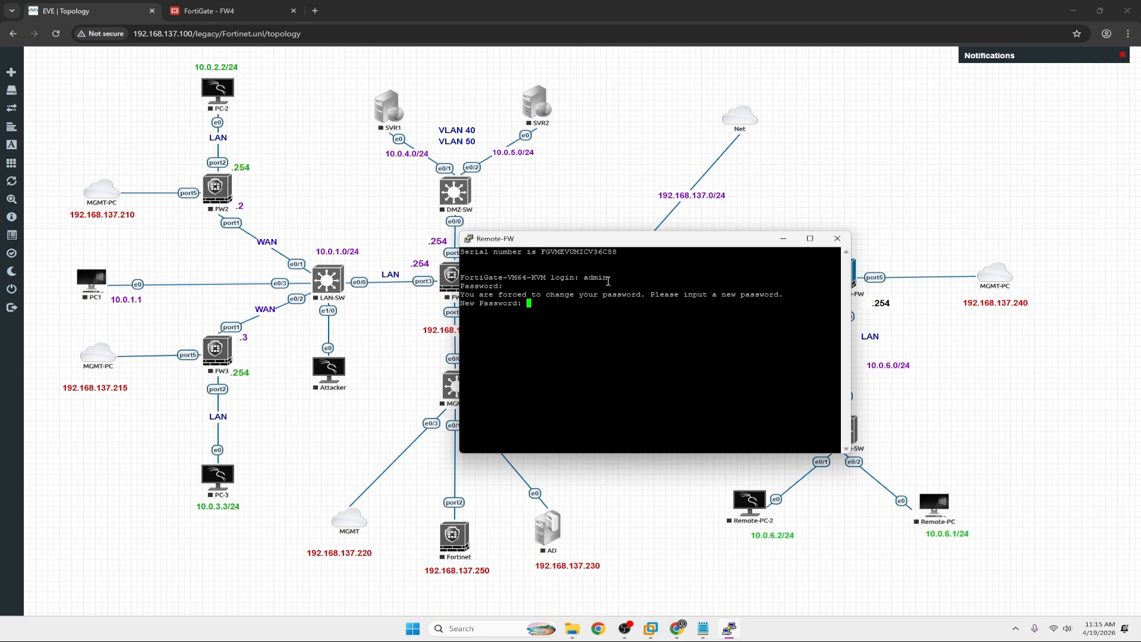
{"action": "key", "text": "Return"}
{"action": "key", "text": "Return"}
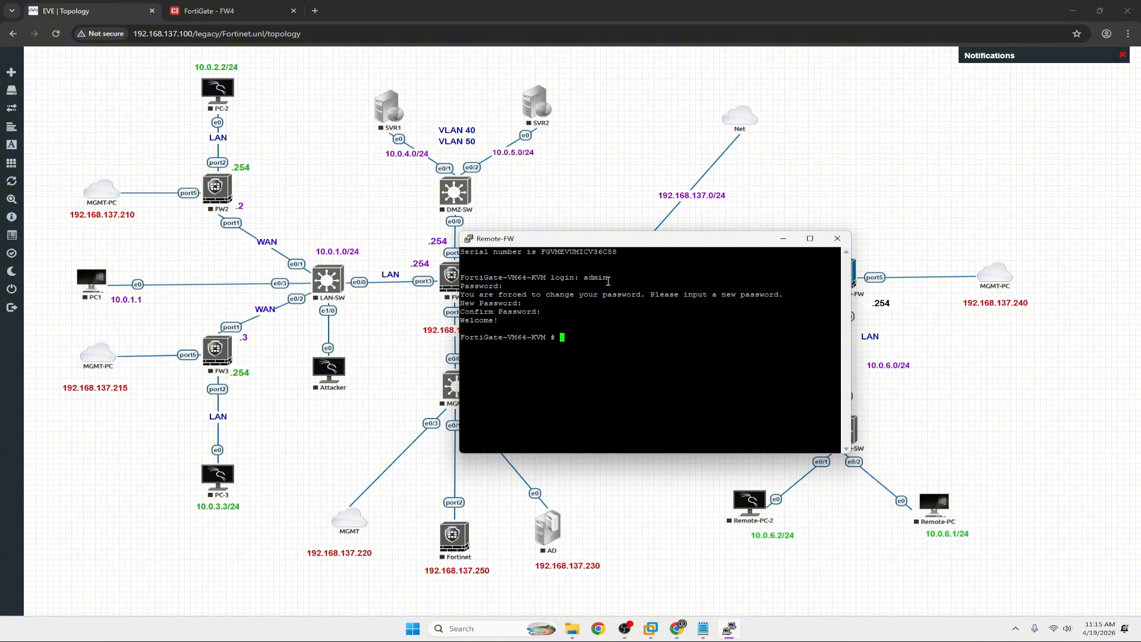
{"action": "left_click_drag", "start_coordinate": [615, 245], "coordinate": [489, 222]}
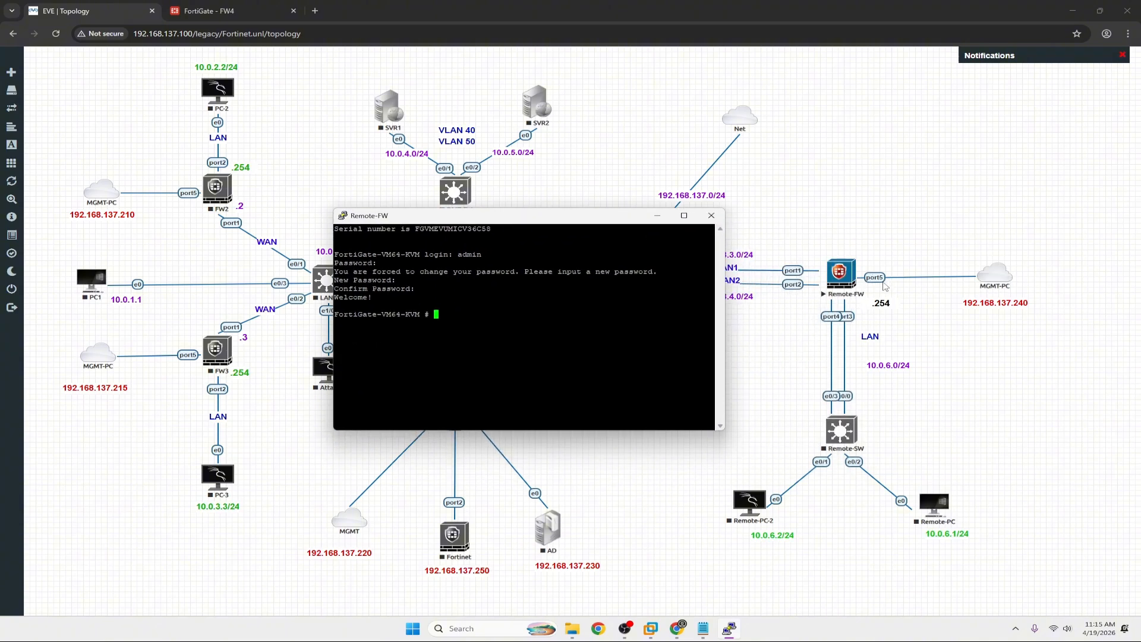
List interfaces with 'sh system interface', then enter 'config system interface'.
{"action": "left_click_drag", "start_coordinate": [547, 219], "coordinate": [684, 221]}
{"action": "type", "text": "s"}
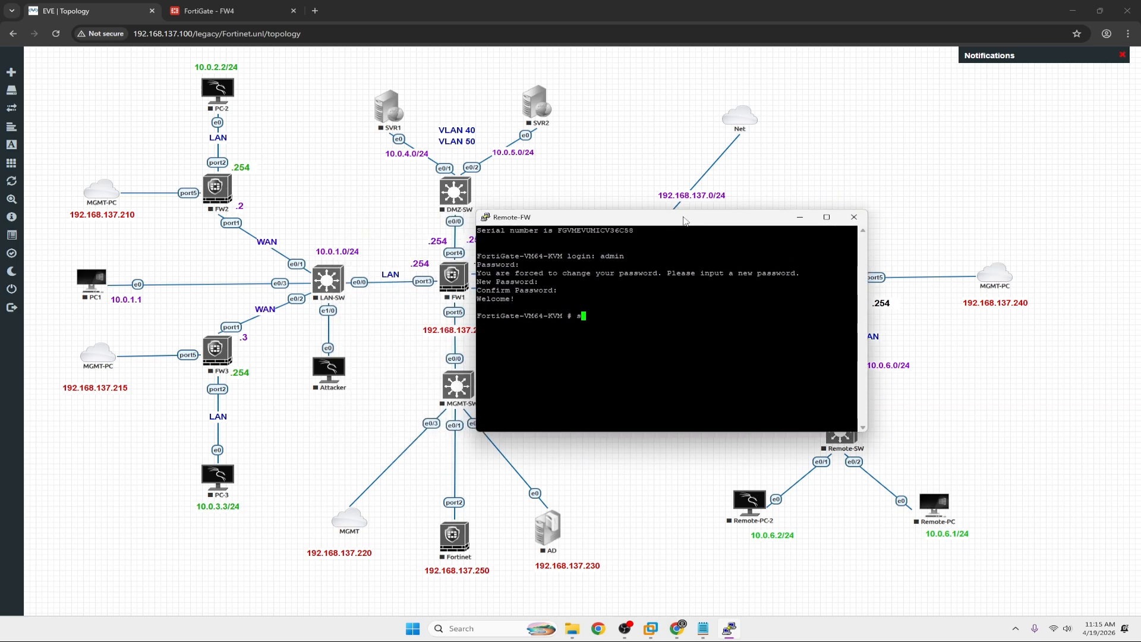
{"action": "type", "text": "h system interface"}
{"action": "key", "text": "question"}
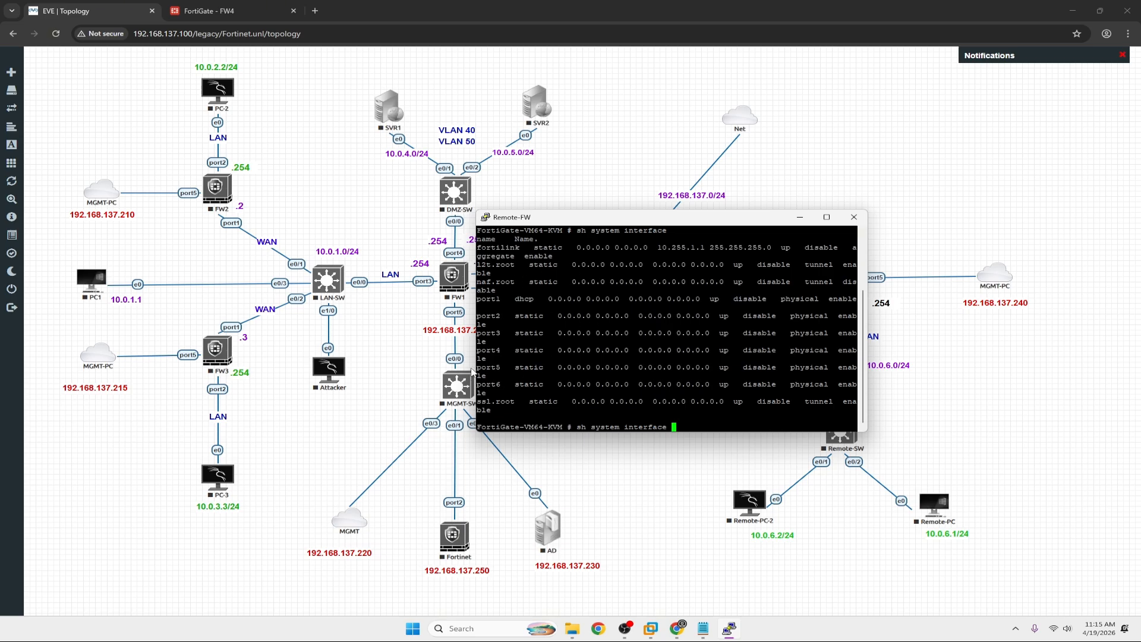
{"action": "left_click_drag", "start_coordinate": [476, 368], "coordinate": [716, 372]}
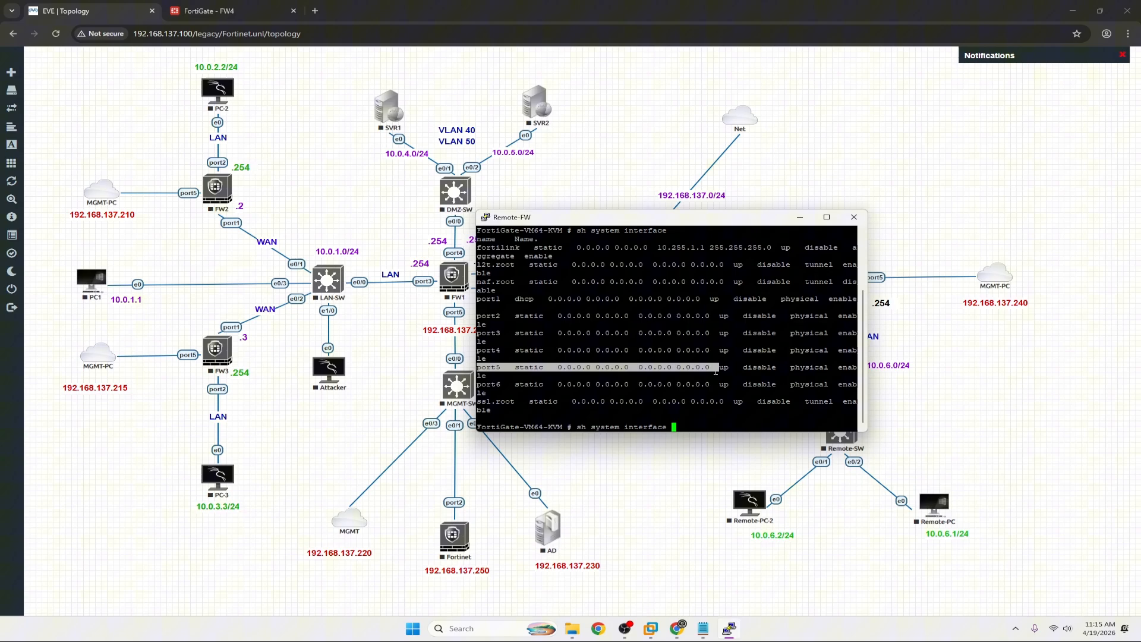
{"action": "left_click", "coordinate": [685, 428]}
{"action": "key", "text": "BackSpace"}
{"action": "key", "text": "BackSpace"}
{"action": "key", "text": "BackSpace"}
{"action": "key", "text": "BackSpace"}
{"action": "key", "text": "BackSpace"}
{"action": "key", "text": "BackSpace"}
{"action": "key", "text": "BackSpace"}
{"action": "key", "text": "BackSpace"}
{"action": "key", "text": "BackSpace"}
{"action": "key", "text": "BackSpace"}
{"action": "key", "text": "BackSpace"}
{"action": "key", "text": "BackSpace"}
{"action": "key", "text": "BackSpace"}
{"action": "key", "text": "BackSpace"}
{"action": "key", "text": "BackSpace"}
{"action": "key", "text": "BackSpace"}
{"action": "key", "text": "BackSpace"}
{"action": "key", "text": "BackSpace"}
{"action": "key", "text": "BackSpace"}
{"action": "key", "text": "BackSpace"}
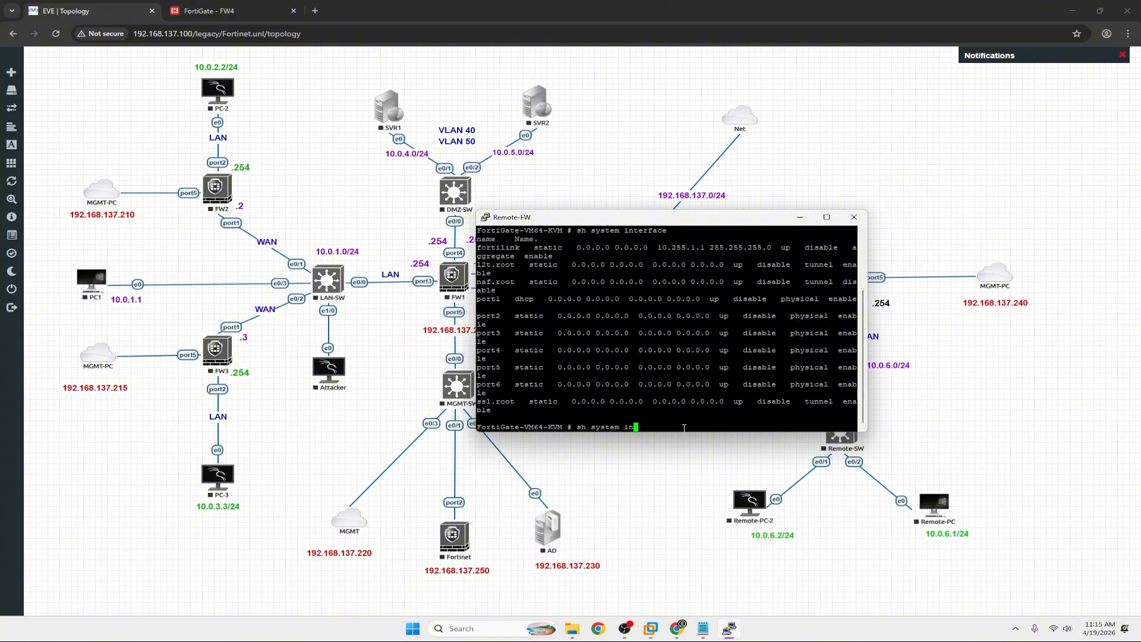
{"action": "type", "text": "confi"}
{"action": "key", "text": "BackSpace"}
{"action": "key", "text": "BackSpace"}
{"action": "key", "text": "BackSpace"}
{"action": "key", "text": "BackSpace"}
{"action": "key", "text": "BackSpace"}
{"action": "type", "text": "config system interface \\"}
Enter interface configuration, edit port5, and set its IP to 192.168.137.240/24.
{"action": "key", "text": "Return"}
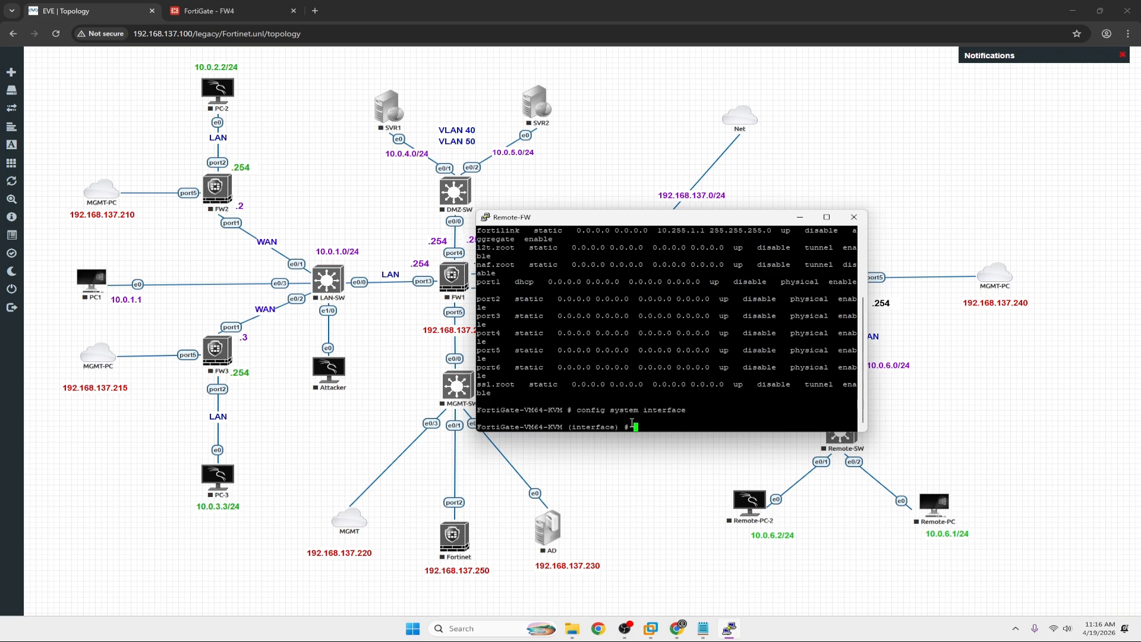
{"action": "type", "text": "edit po"}
{"action": "type", "text": "rt1"}
{"action": "key", "text": "BackSpace"}
{"action": "type", "text": "3"}
{"action": "key", "text": "Return"}
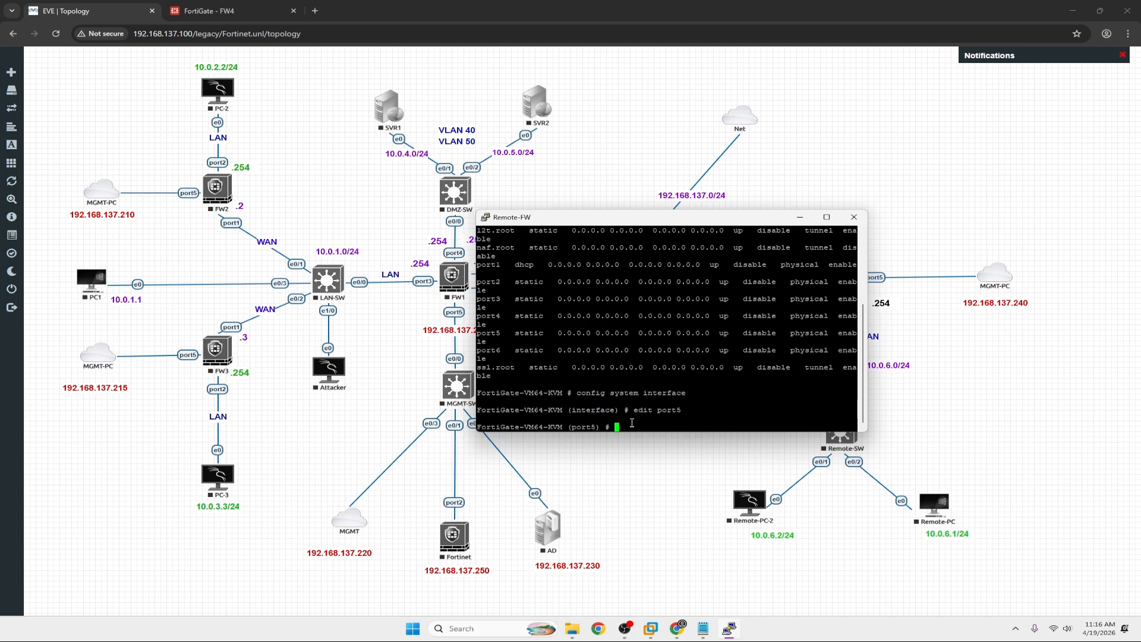
{"action": "type", "text": "set ip 192.168.137.240/24"}
{"action": "key", "text": "Return"}
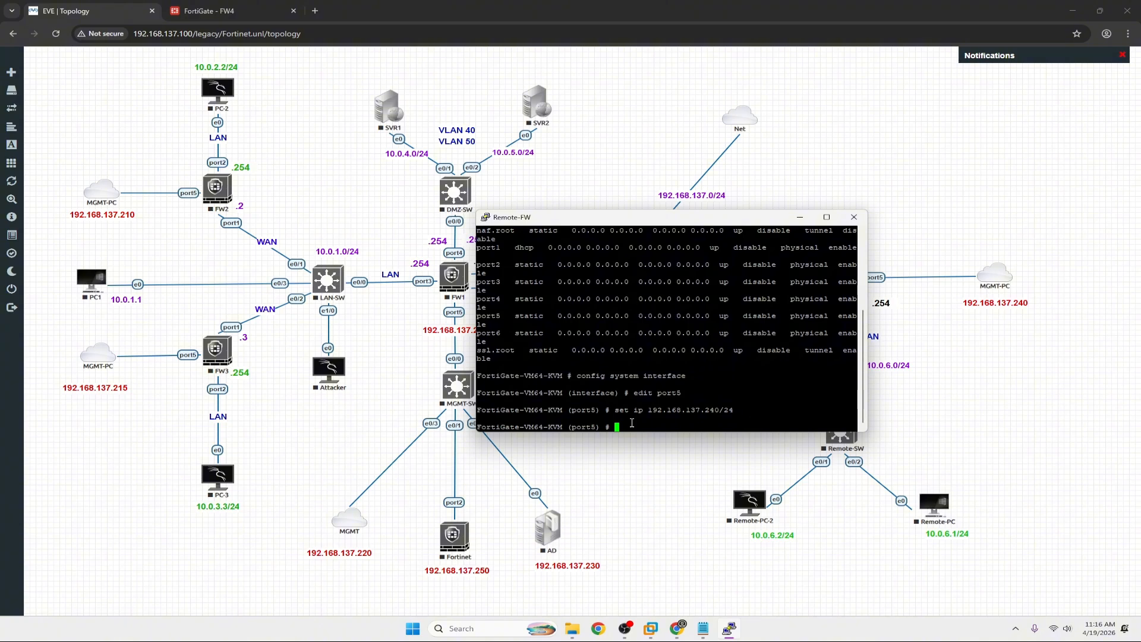
Allow HTTP, HTTPS and SSH access on port5, then commit with 'end'.
{"action": "type", "text": "set all"}
{"action": "key", "text": "Tab"}
{"action": "type", "text": "http https ssh"}
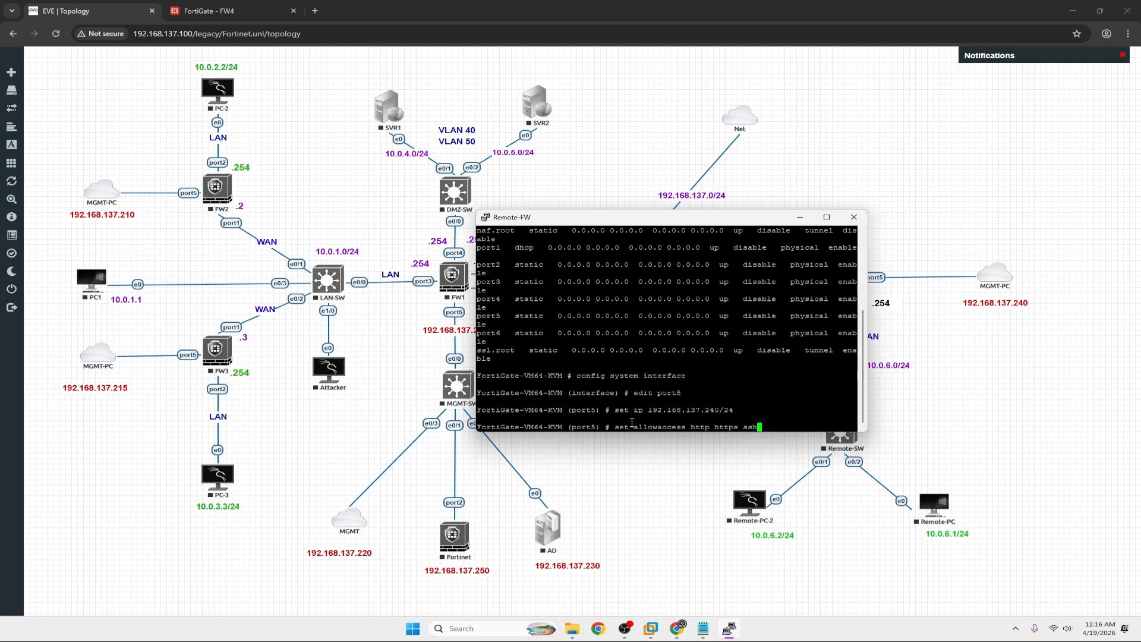
{"action": "key", "text": "Return"}
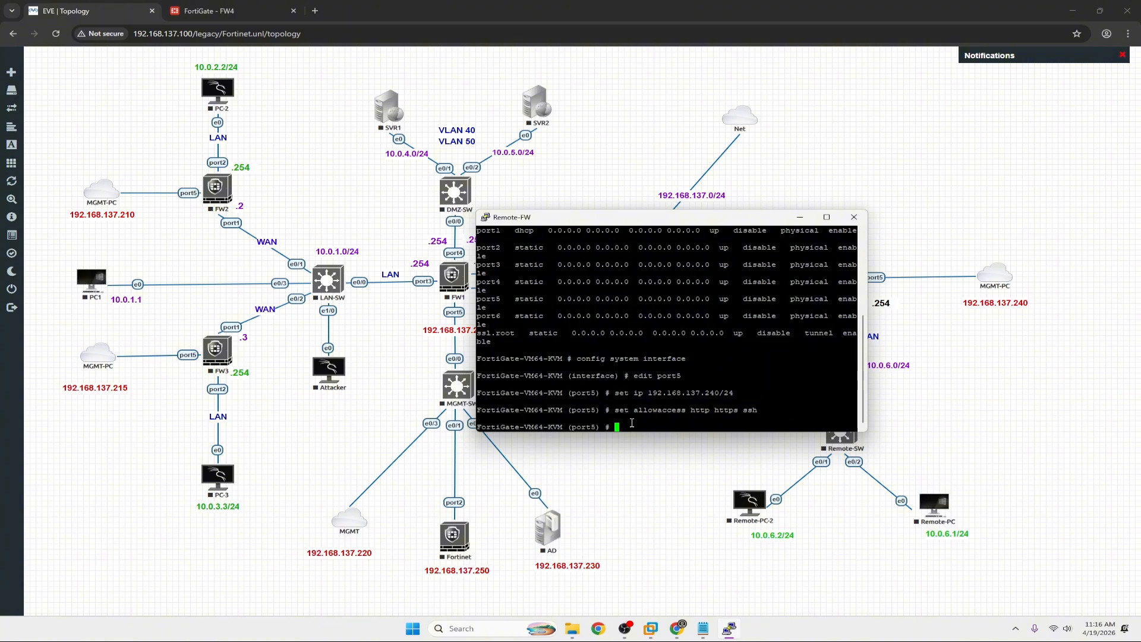
{"action": "type", "text": "end"}
{"action": "key", "text": "Return"}
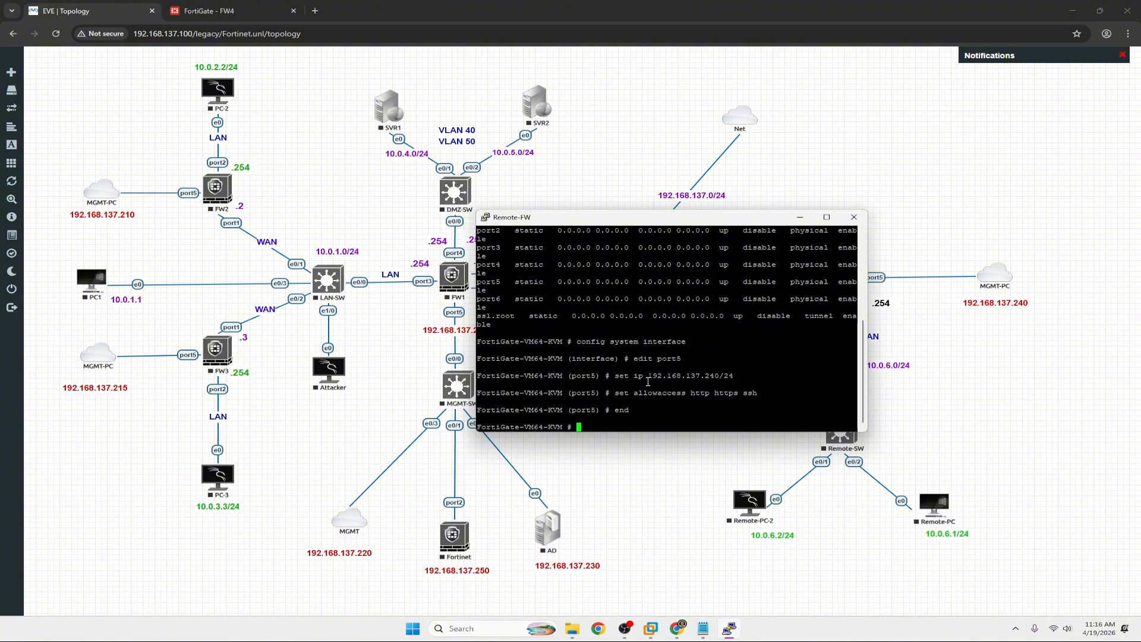
{"action": "left_click_drag", "start_coordinate": [648, 379], "coordinate": [717, 379]}
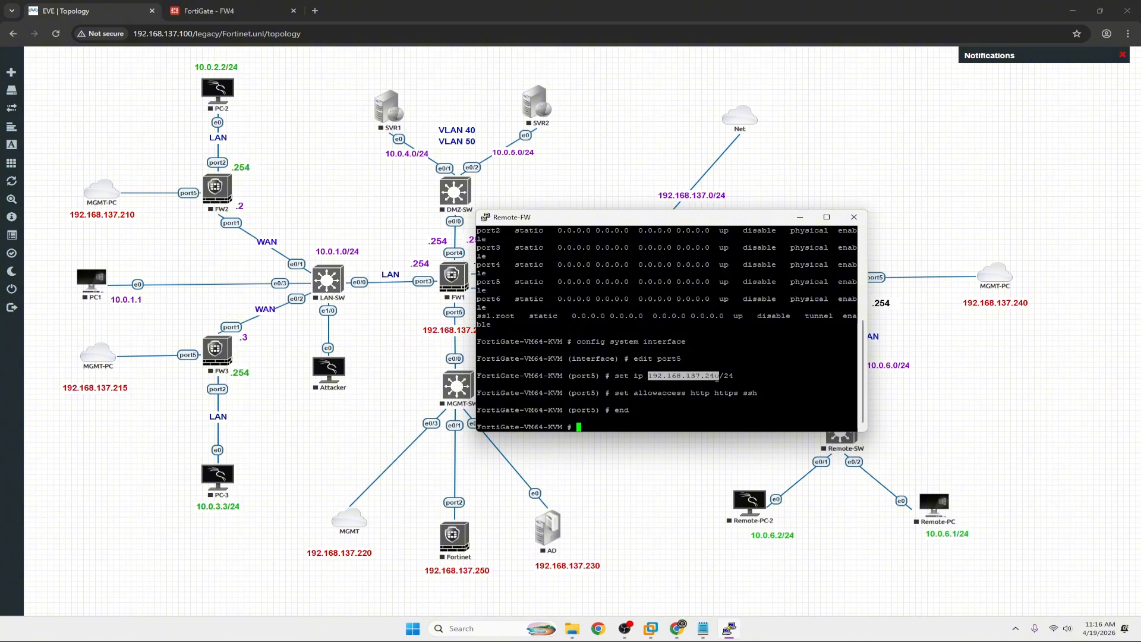
{"action": "left_click_drag", "start_coordinate": [645, 379], "coordinate": [716, 382]}
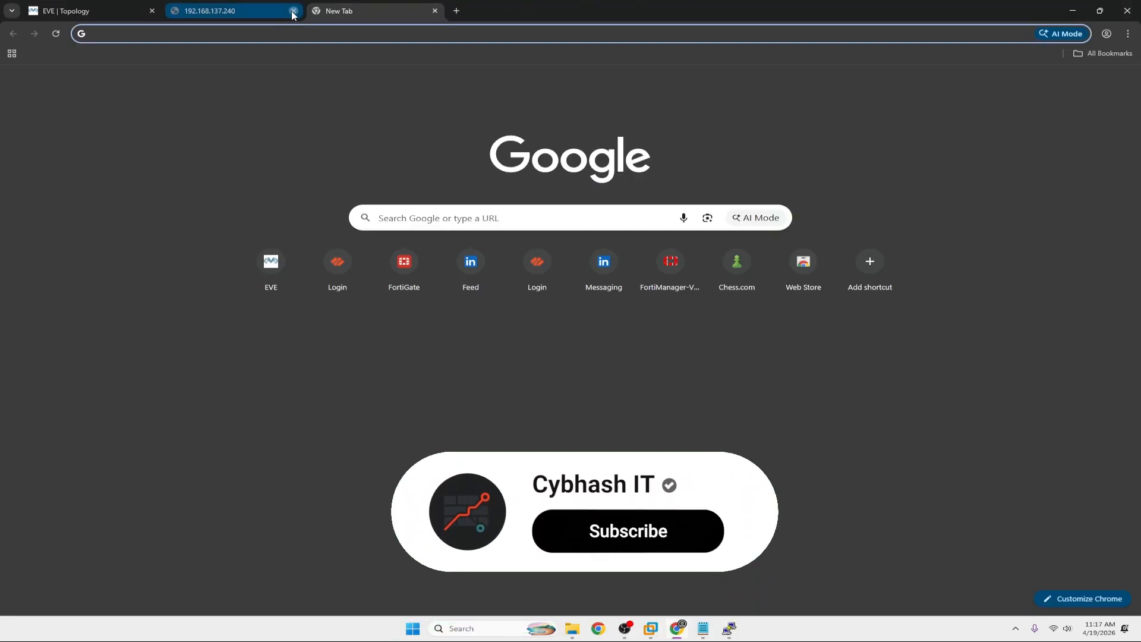
{"action": "left_click", "coordinate": [293, 11]}
{"action": "left_click", "coordinate": [143, 29]}
{"action": "type", "text": "htt"}
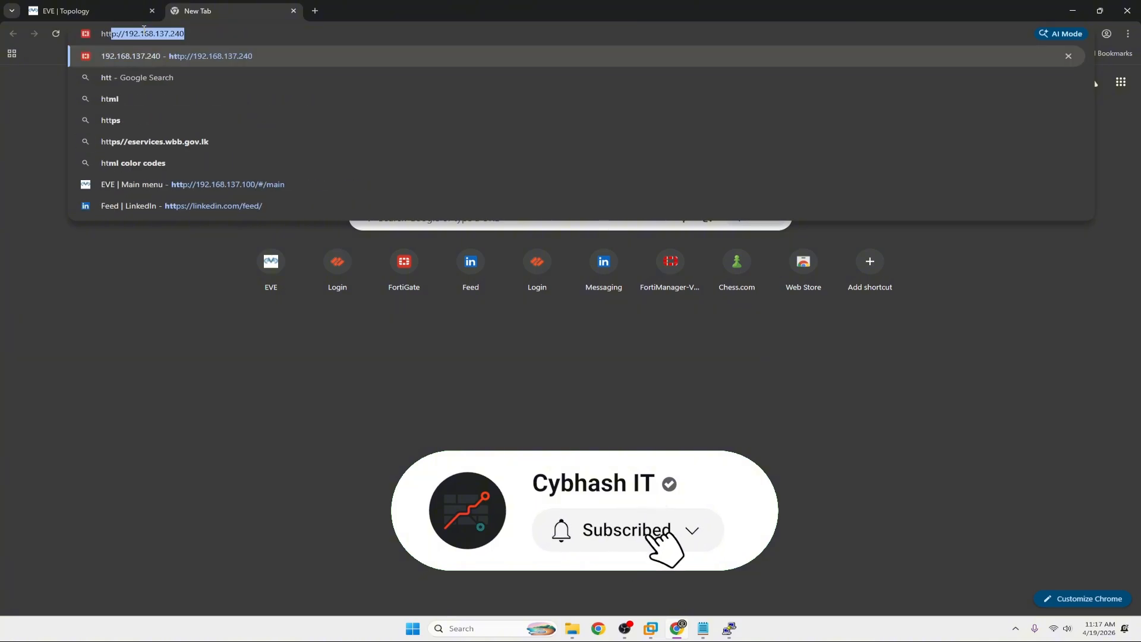
{"action": "key", "text": "Delete"}
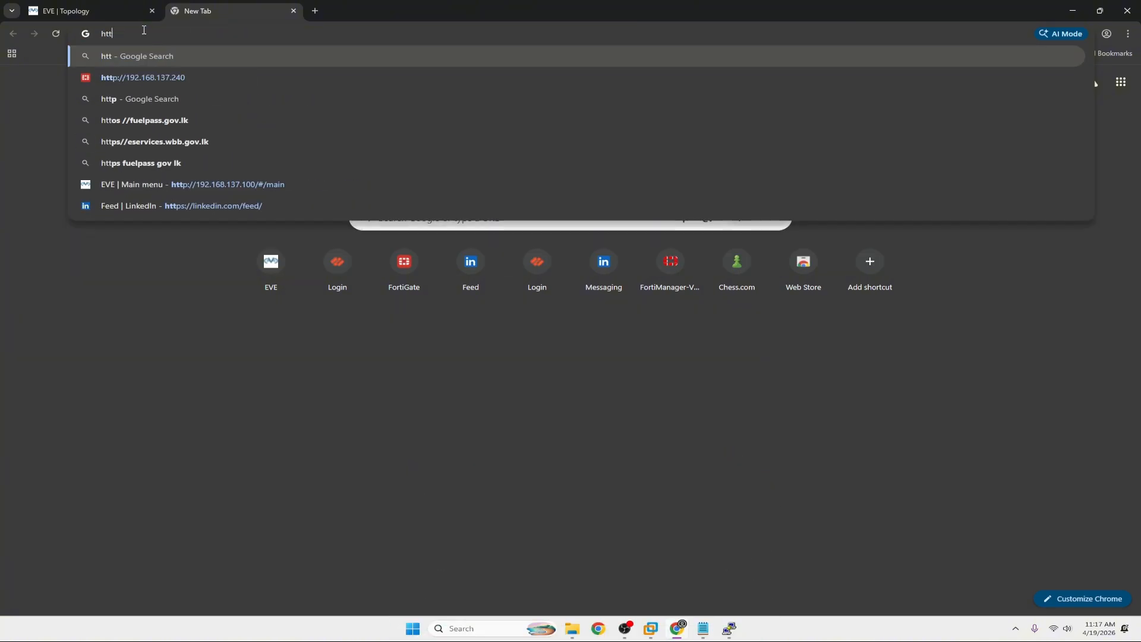
{"action": "type", "text": "p://192.168.137.240"}
{"action": "key", "text": "Return"}
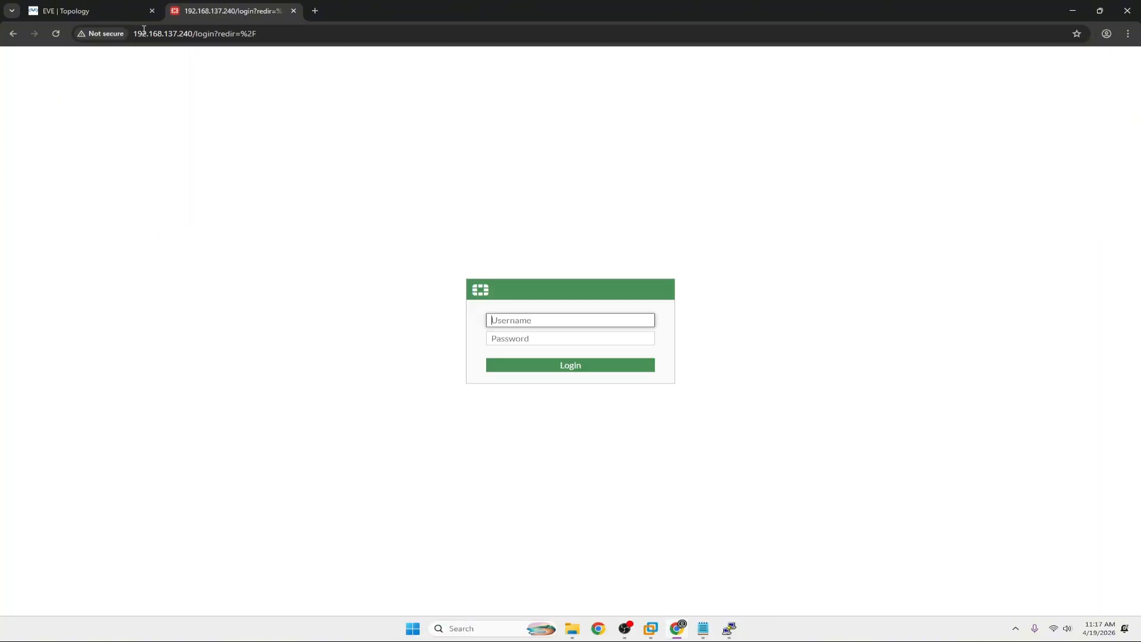
{"action": "type", "text": "admin"}
{"action": "key", "text": "Tab"}
{"action": "type", "text": "admin"}
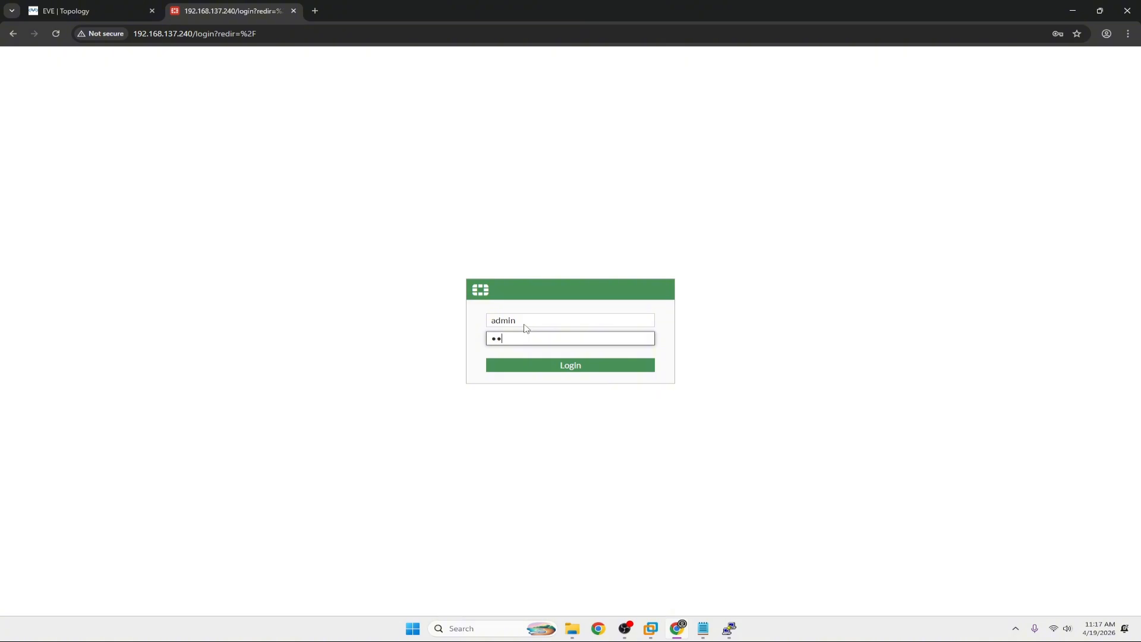
{"action": "key", "text": "Return"}
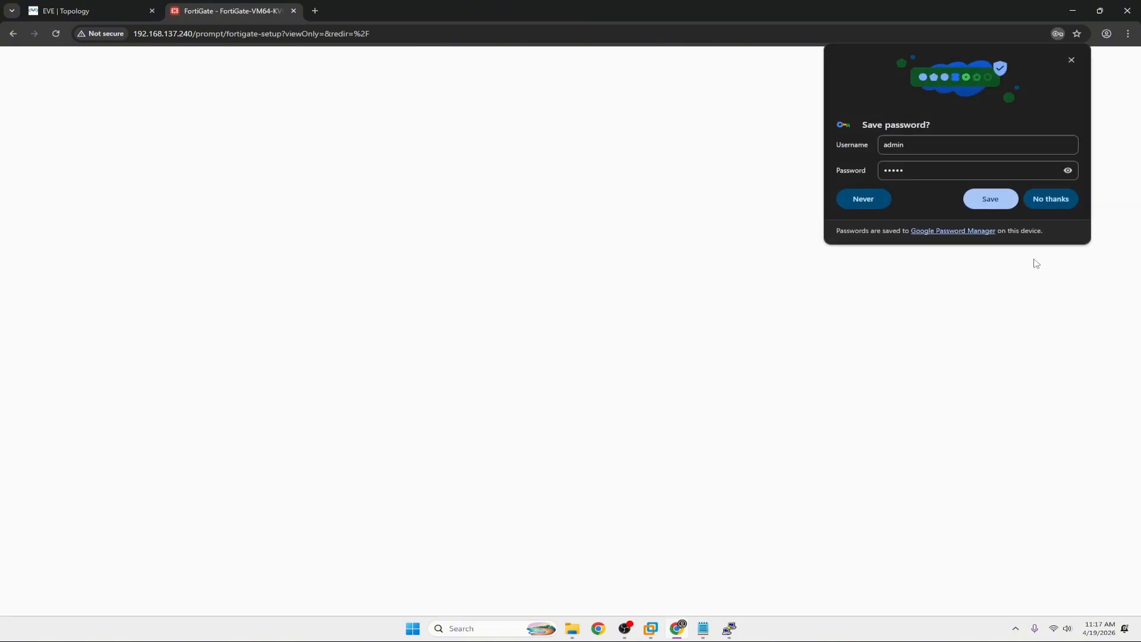
{"action": "left_click", "coordinate": [1047, 199]}
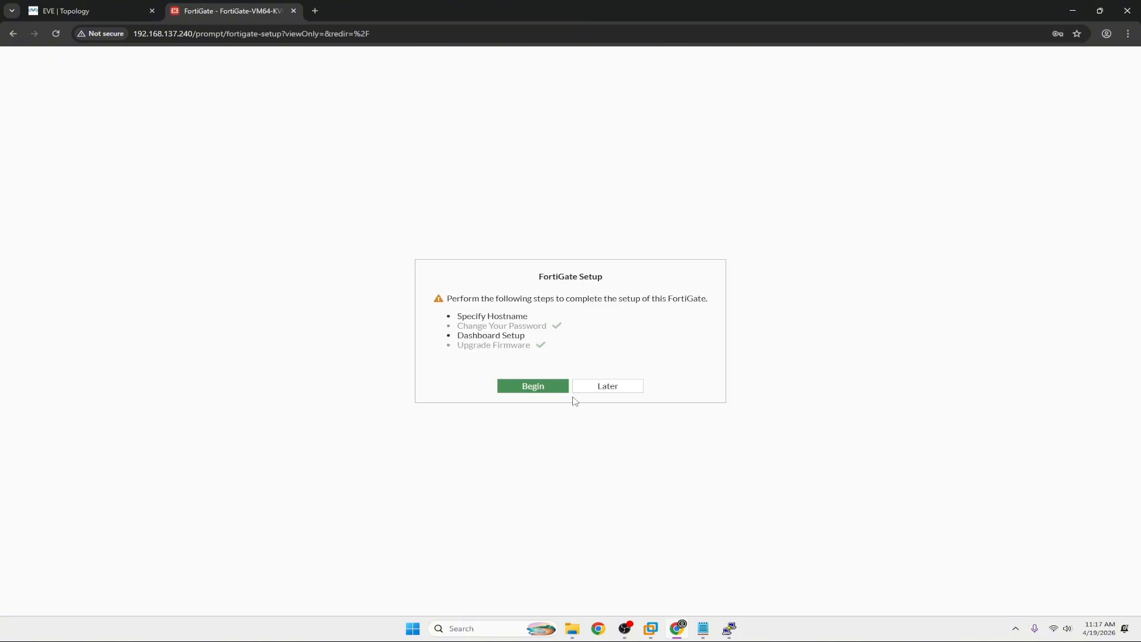
Begin the setup wizard, rename the hostname to FW-1, and confirm the dashboard choice.
{"action": "left_click", "coordinate": [551, 388]}
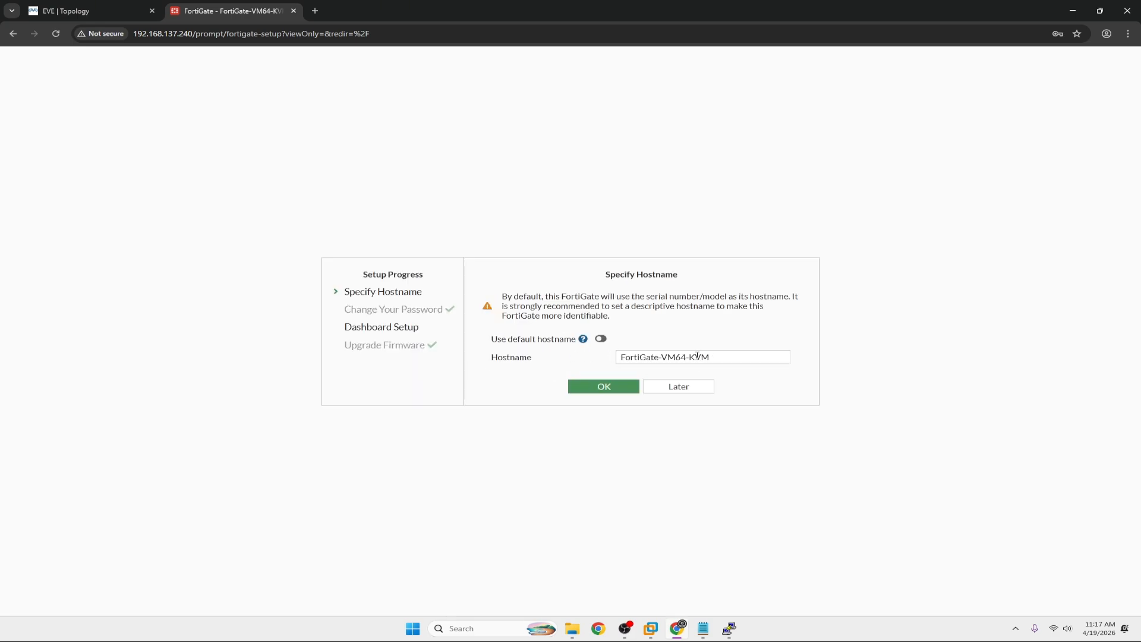
{"action": "left_click_drag", "start_coordinate": [719, 357], "coordinate": [627, 356]}
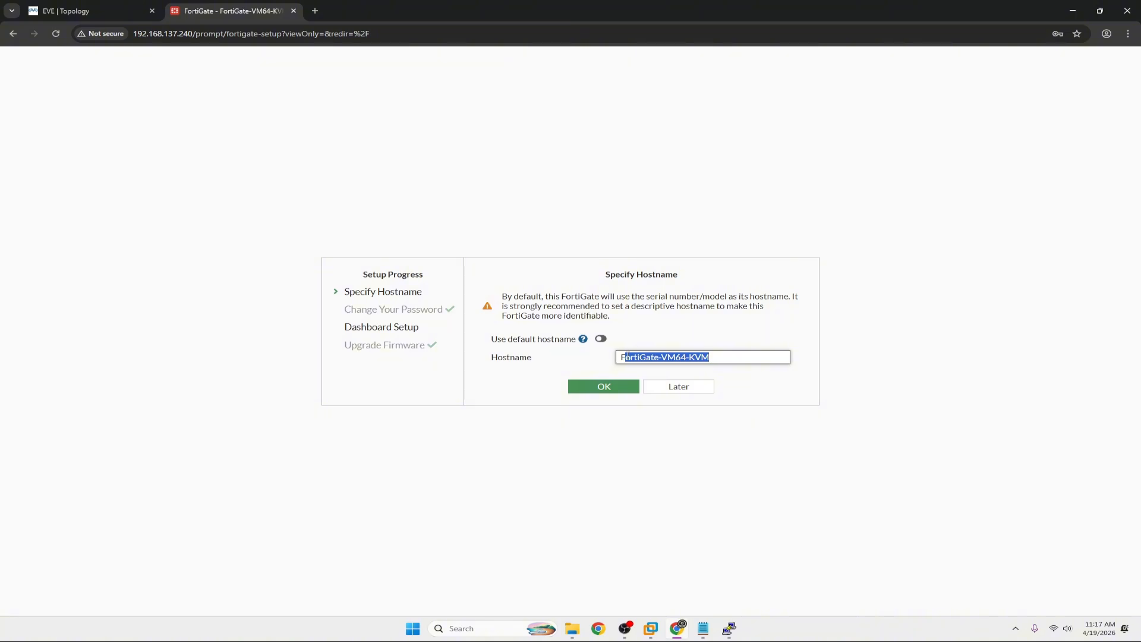
{"action": "type", "text": "W"}
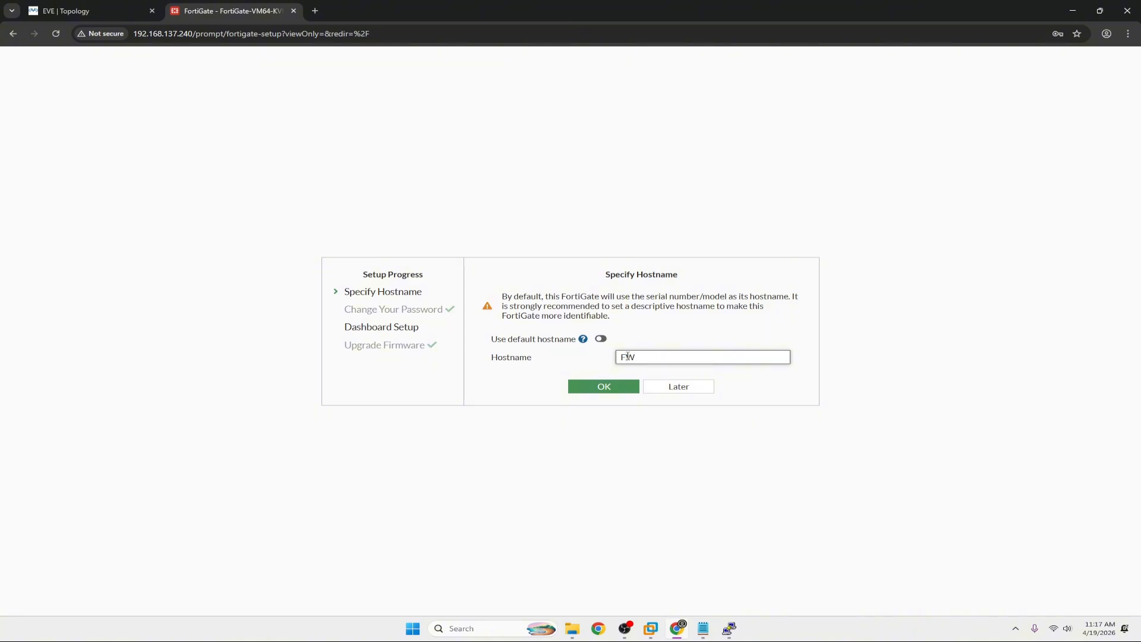
{"action": "type", "text": "-1"}
{"action": "left_click", "coordinate": [605, 387]}
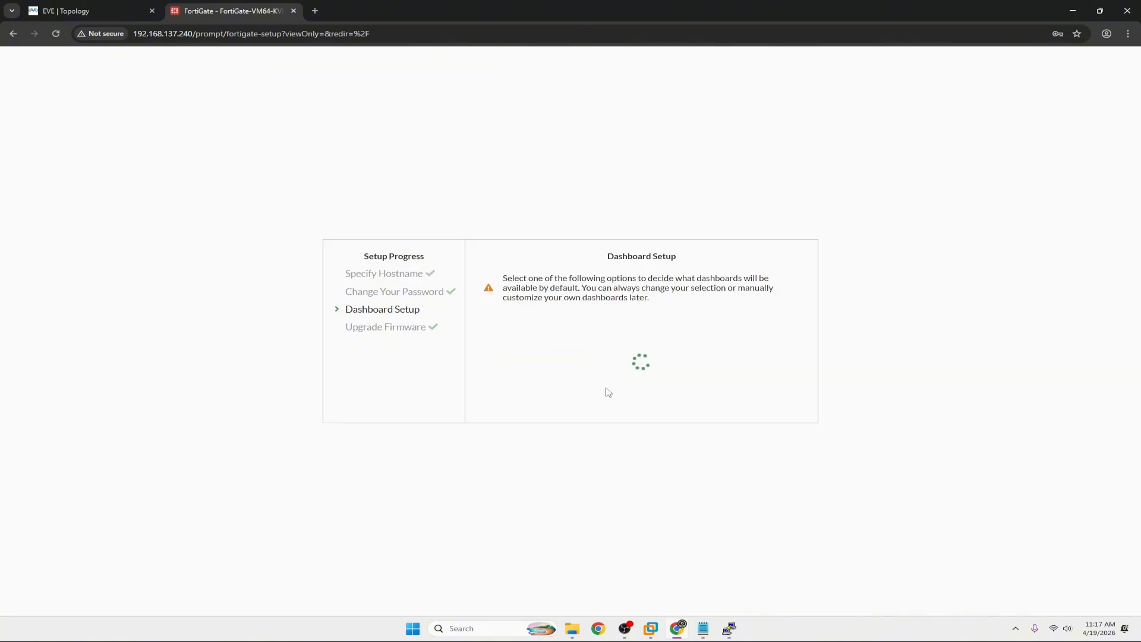
{"action": "left_click", "coordinate": [593, 403]}
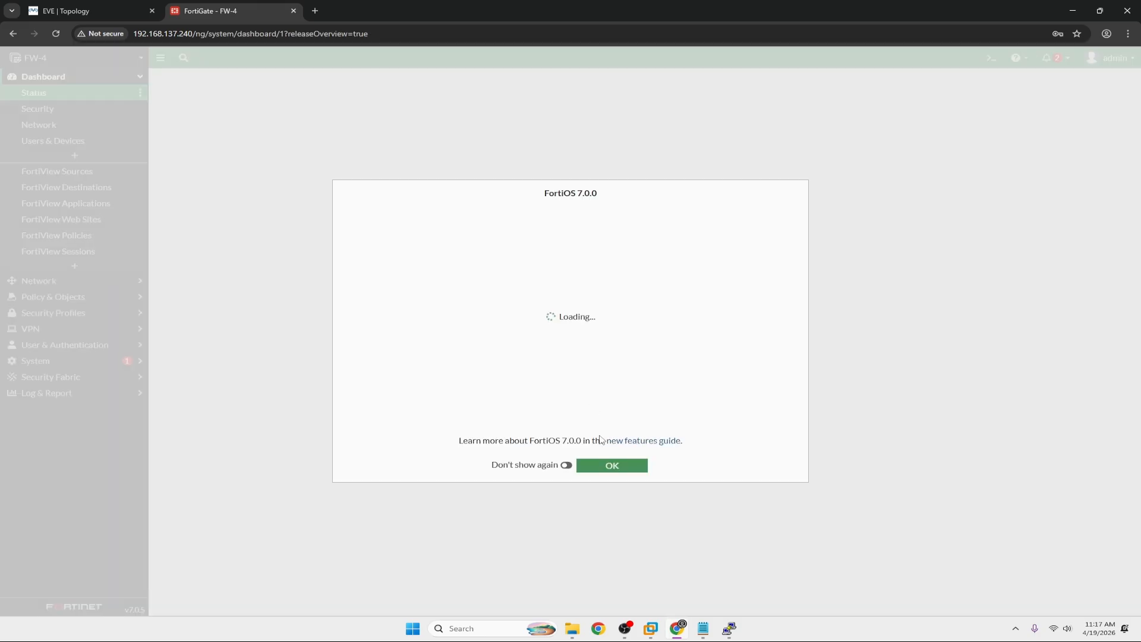
Dismiss the FortiOS 7.0.0 overview and check the Downloads folder for the backup file.
{"action": "left_click", "coordinate": [597, 471]}
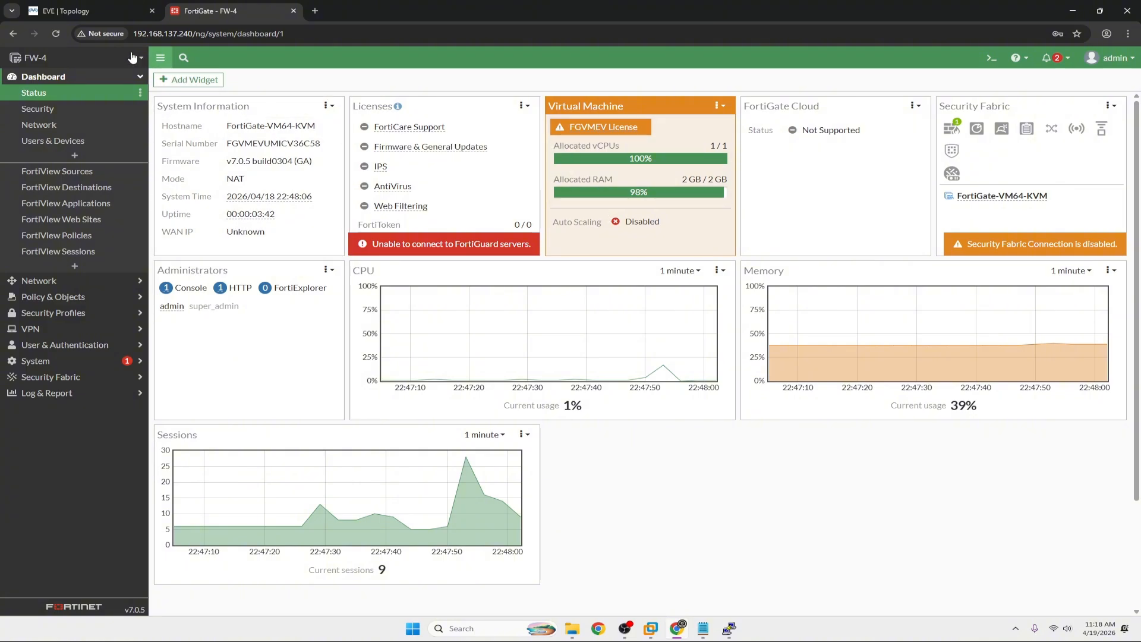
{"action": "left_click", "coordinate": [572, 628]}
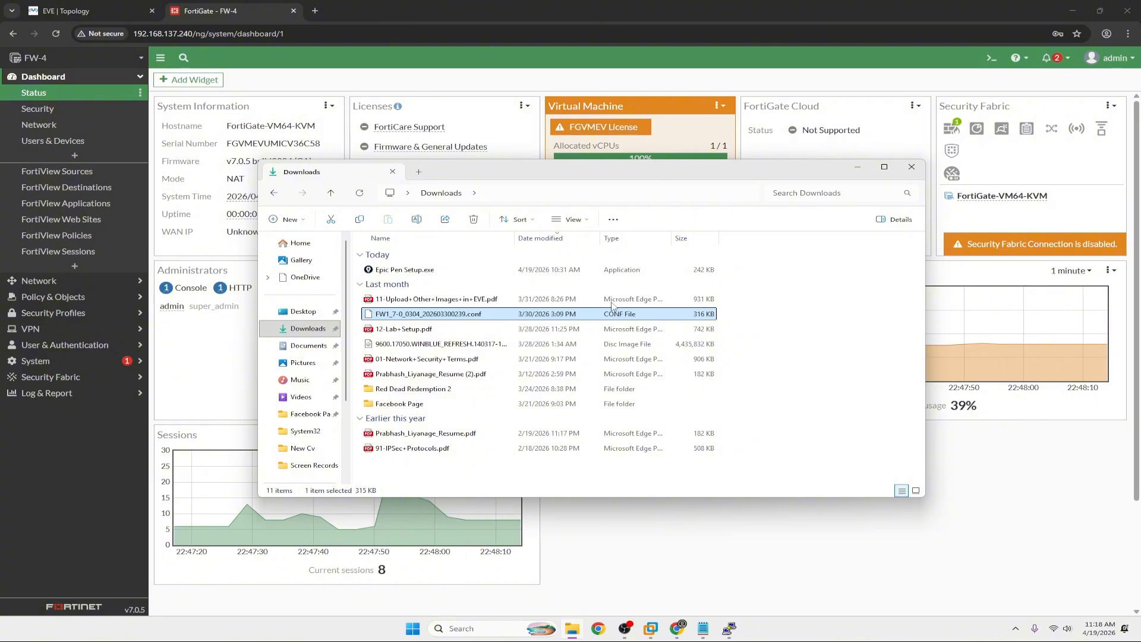
{"action": "left_click", "coordinate": [860, 169]}
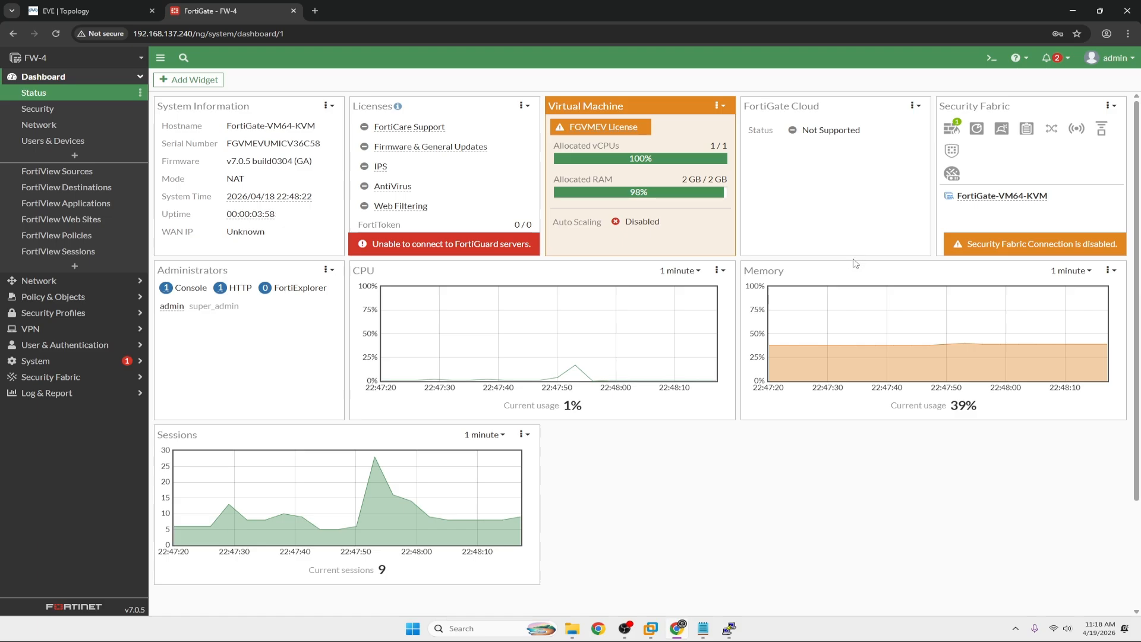
{"action": "left_click", "coordinate": [53, 280]}
Review Interfaces, RIP, AntiVirus profiles and Firewall Policy, which lists only the implicit policy.
{"action": "left_click", "coordinate": [78, 111]}
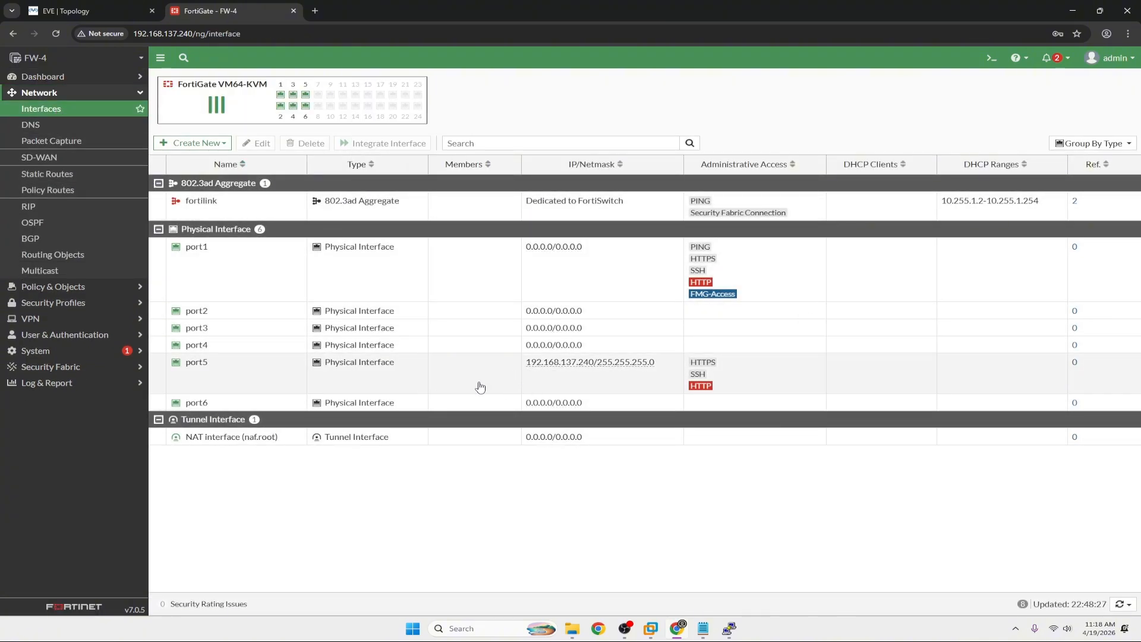
{"action": "left_click", "coordinate": [31, 207]}
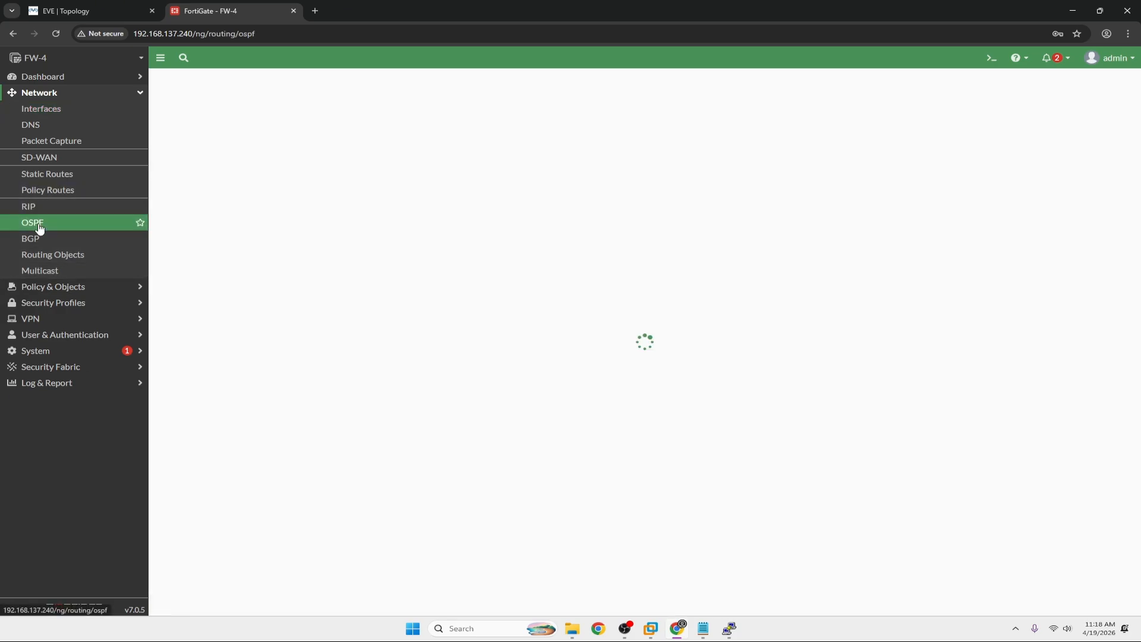
{"action": "left_click", "coordinate": [46, 303]}
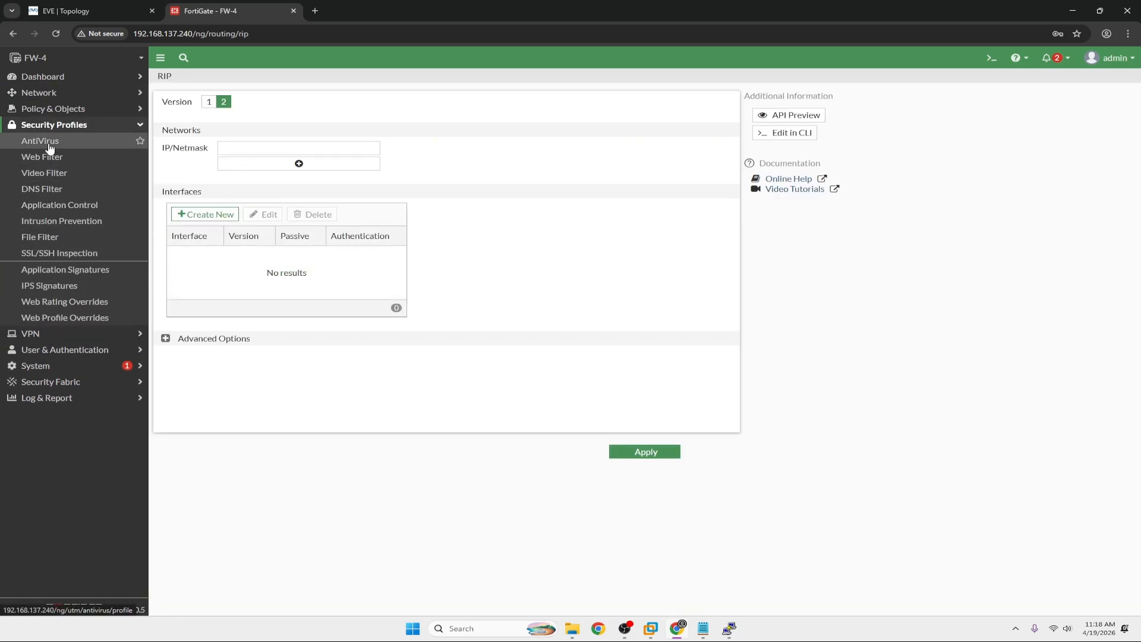
{"action": "left_click", "coordinate": [59, 349]}
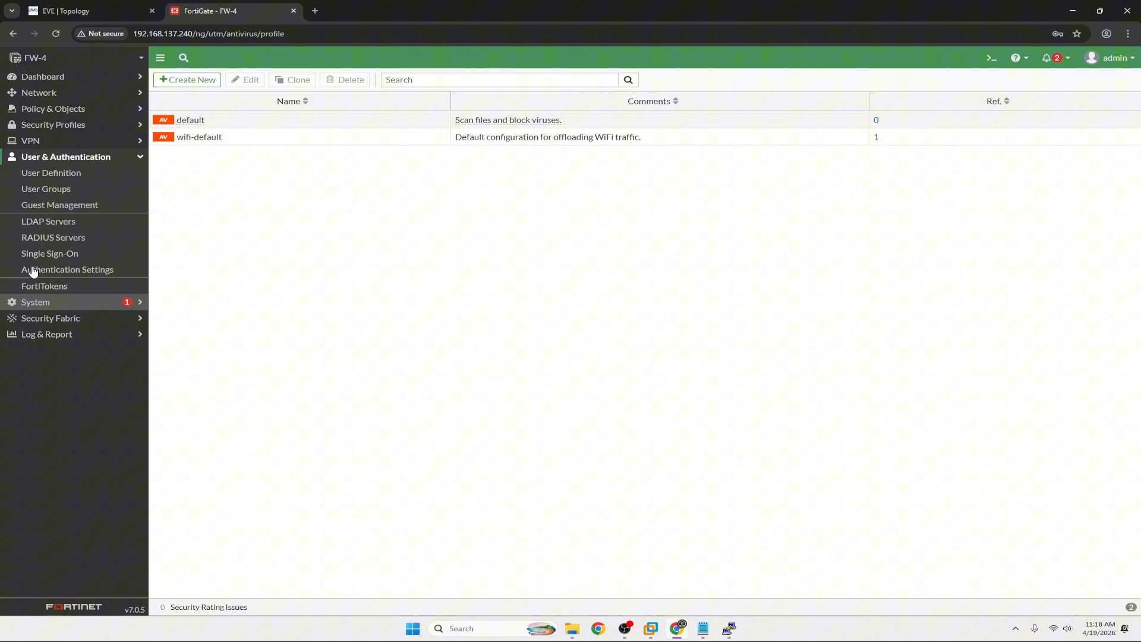
{"action": "left_click", "coordinate": [39, 93]}
{"action": "left_click", "coordinate": [43, 77]}
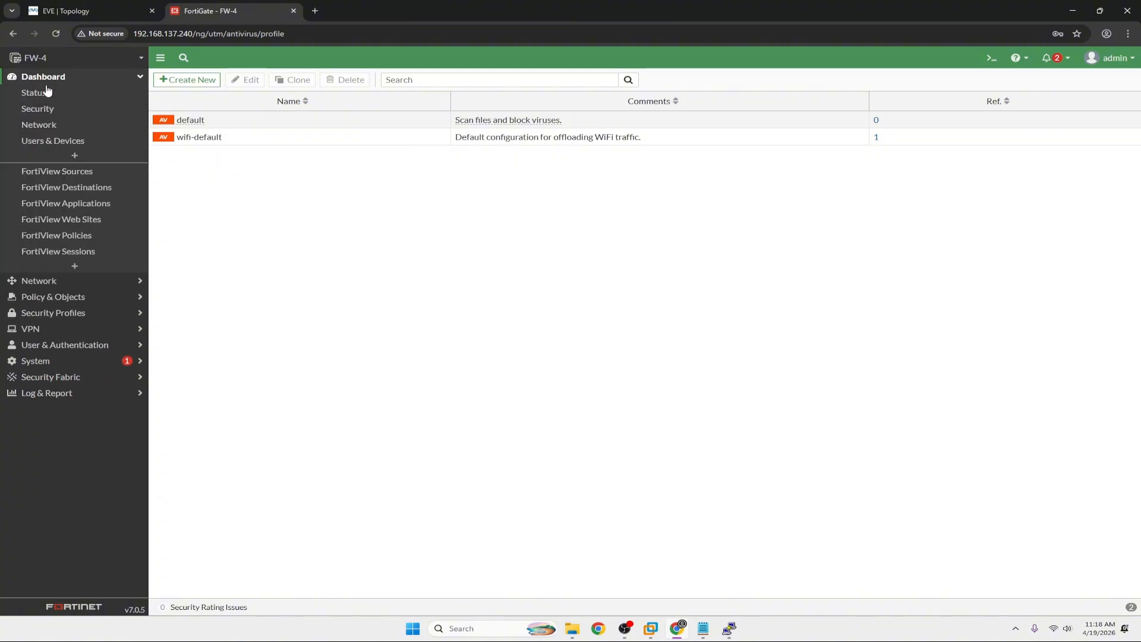
{"action": "left_click", "coordinate": [38, 297]}
{"action": "left_click", "coordinate": [43, 126]}
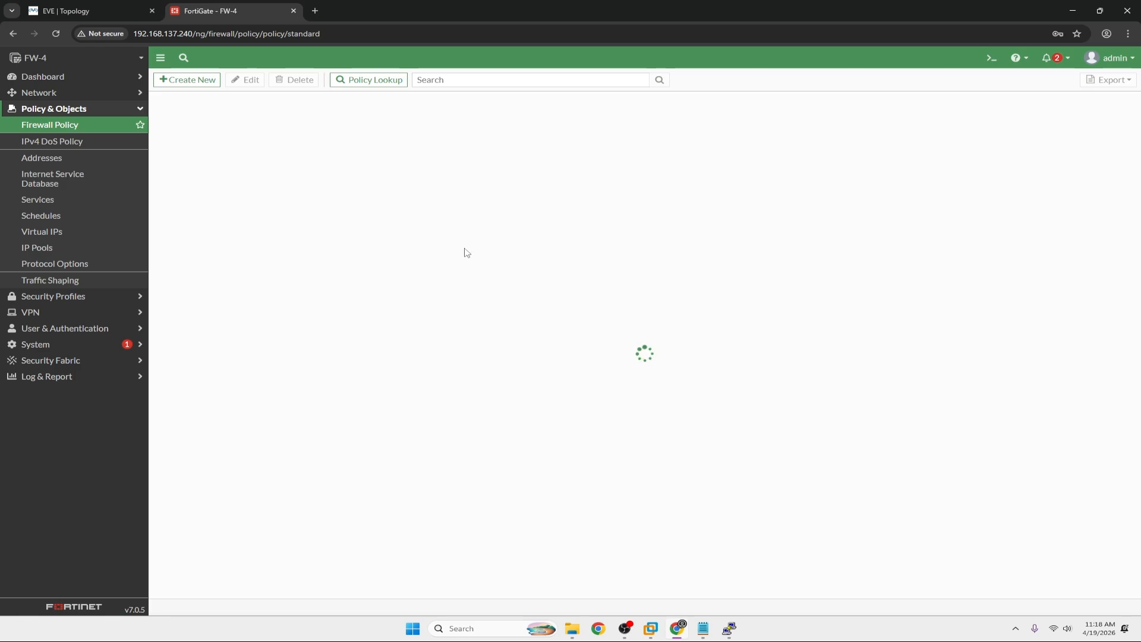
Show the admin menu's Configuration backup and restore options.
{"action": "left_click", "coordinate": [43, 76]}
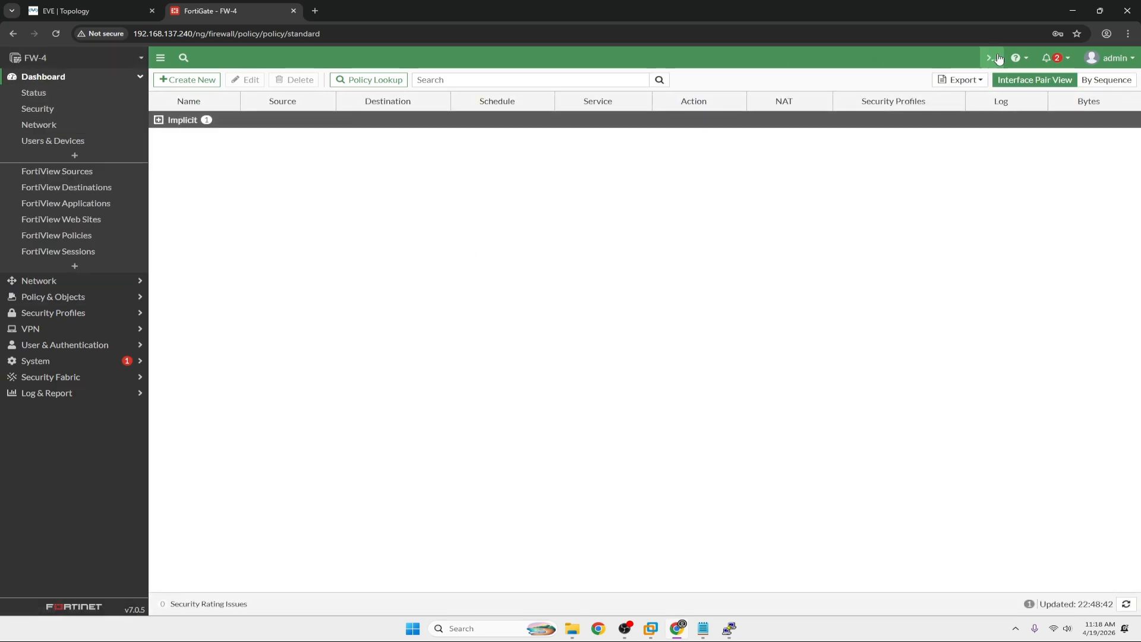
{"action": "left_click", "coordinate": [1110, 57]}
{"action": "mouse_move", "coordinate": [1073, 116]}
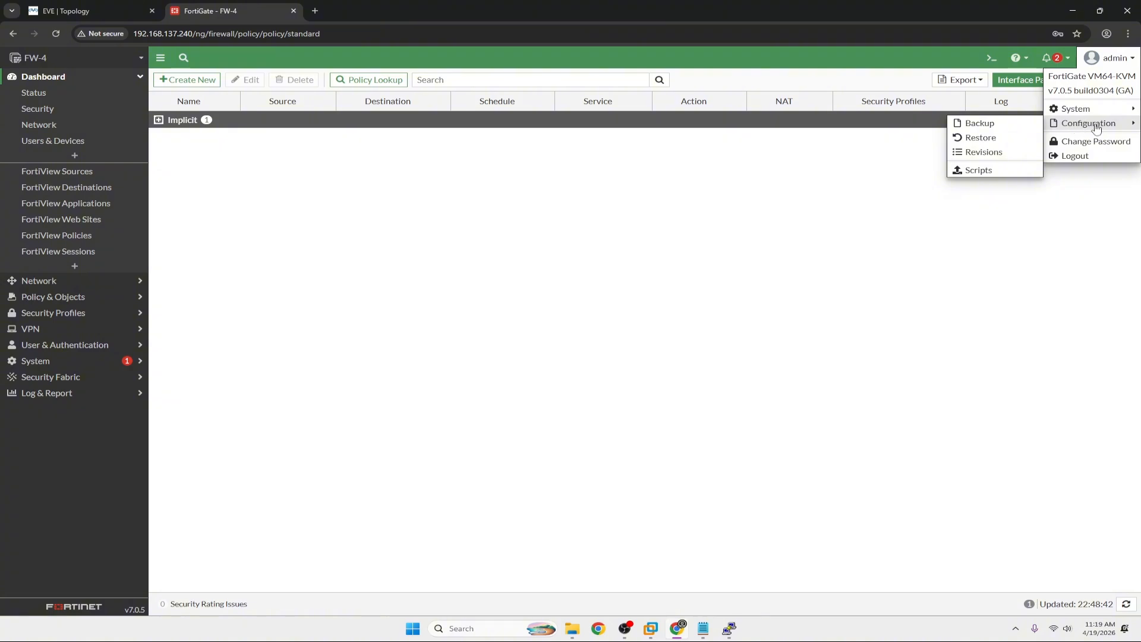
Upload FW1_7-0_0304_202603300239.conf from Downloads with a password and confirm the restore.
{"action": "left_click", "coordinate": [980, 138]}
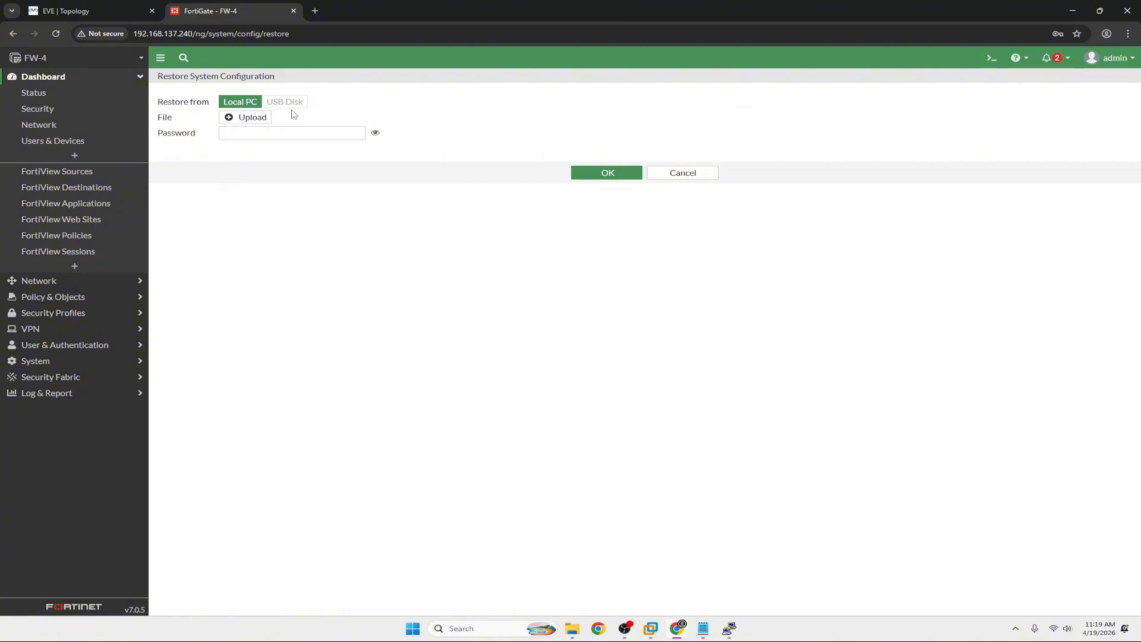
{"action": "left_click", "coordinate": [239, 118]}
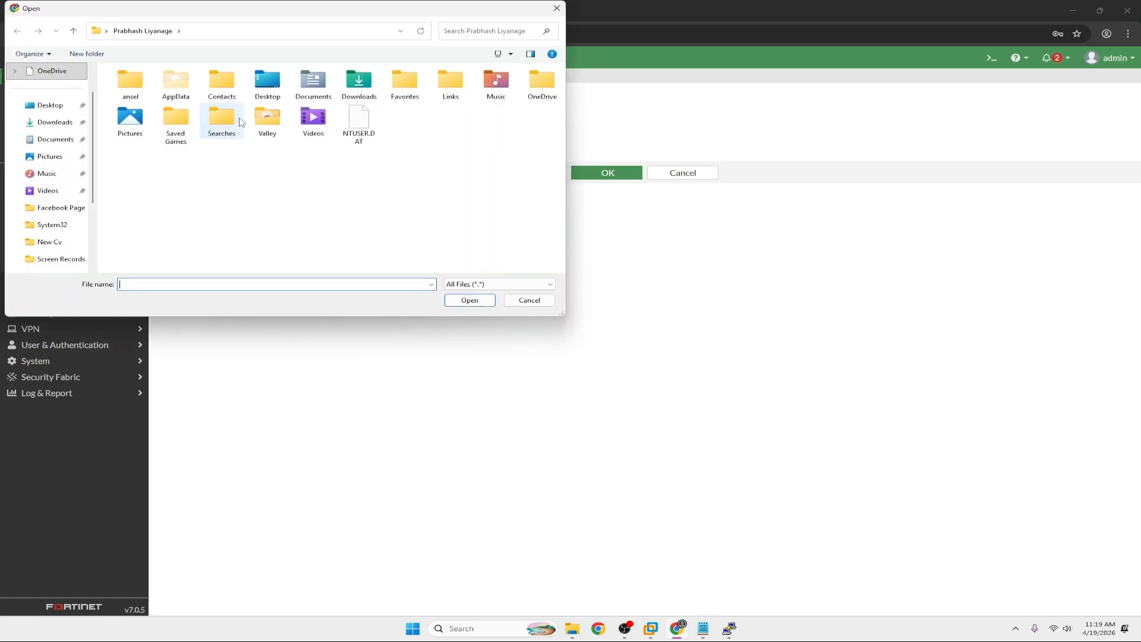
{"action": "left_click", "coordinate": [55, 121]}
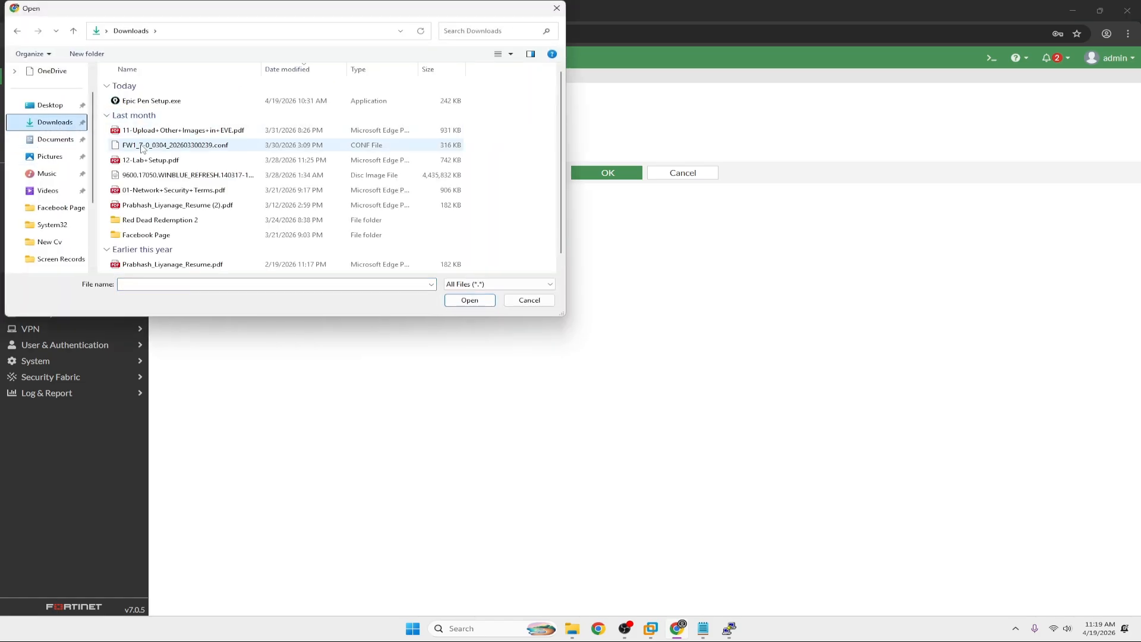
{"action": "left_click", "coordinate": [143, 145]}
{"action": "left_click", "coordinate": [469, 300]}
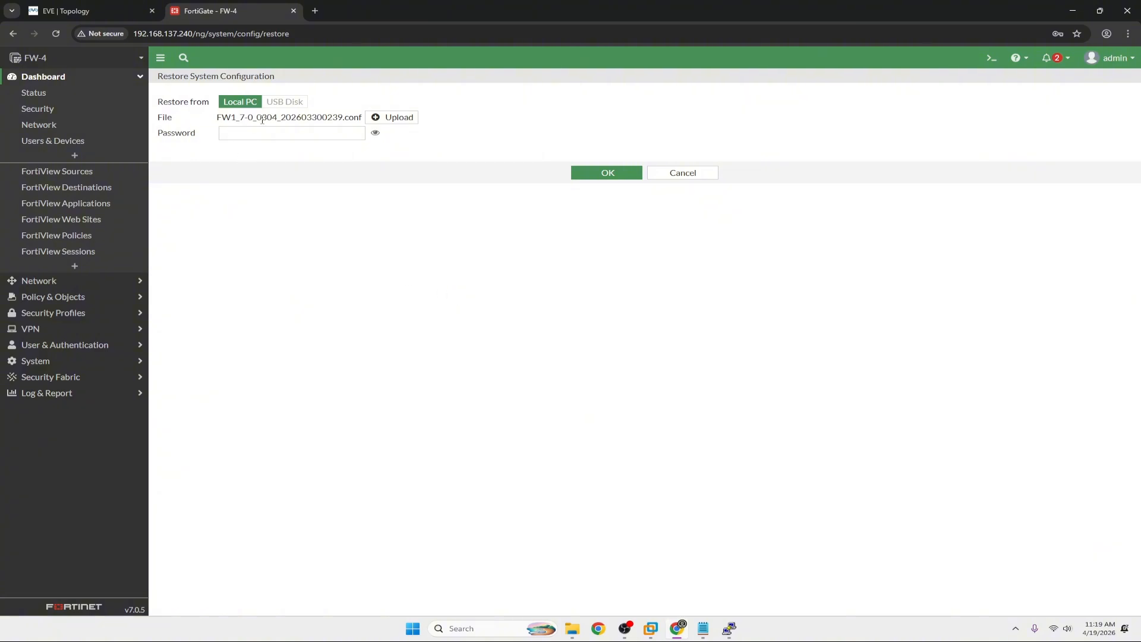
{"action": "left_click", "coordinate": [261, 136]}
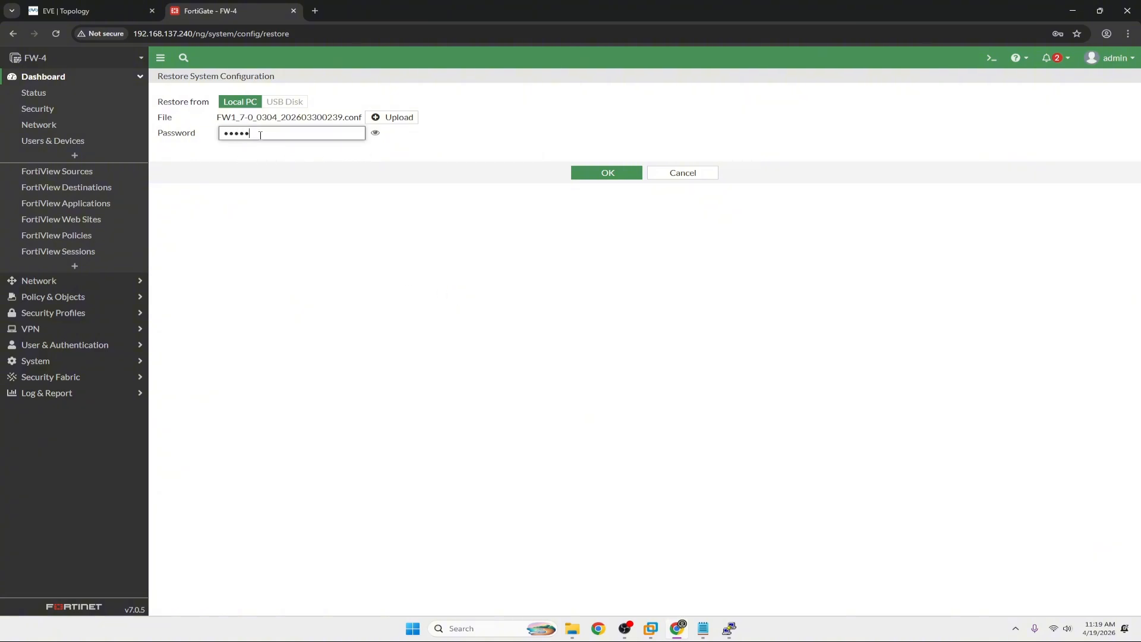
{"action": "left_click", "coordinate": [376, 134]}
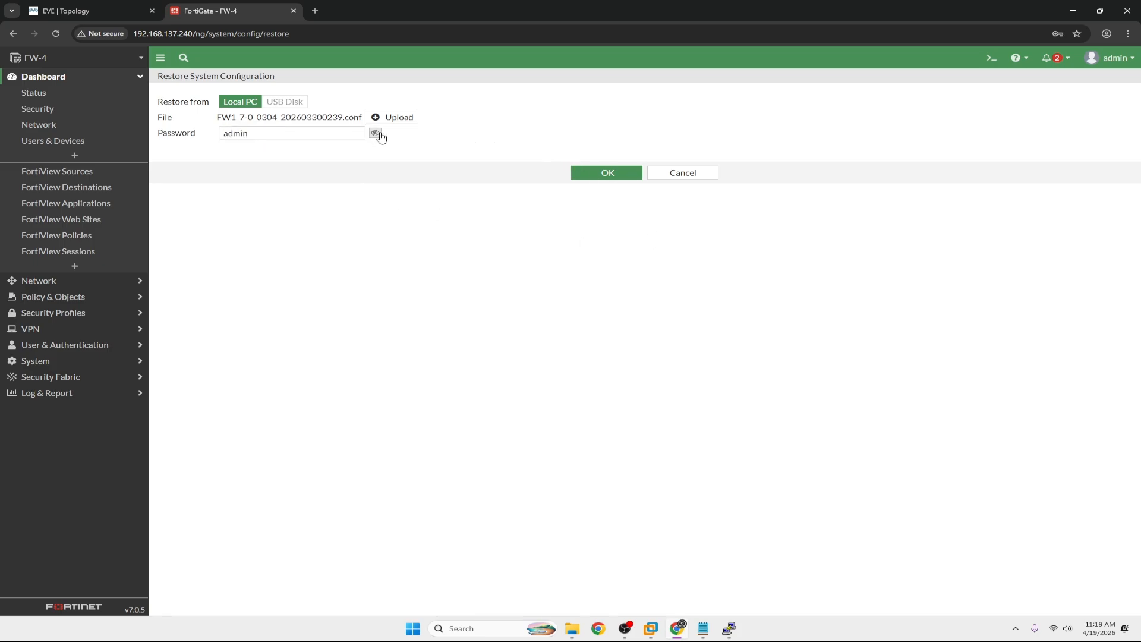
{"action": "left_click", "coordinate": [606, 178]}
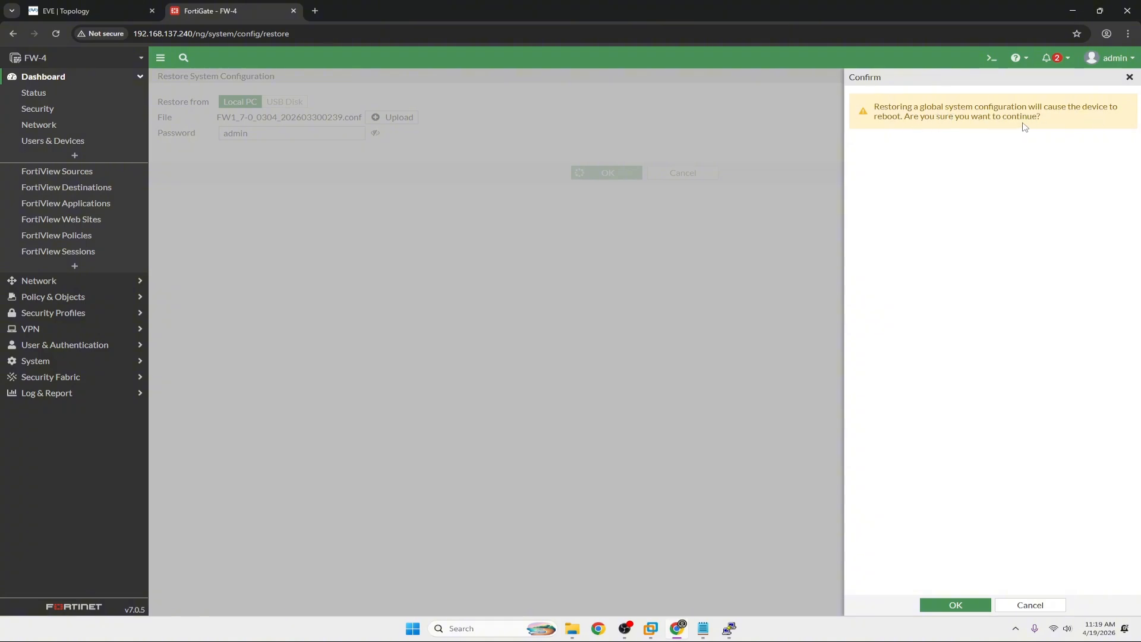
{"action": "left_click", "coordinate": [955, 605]}
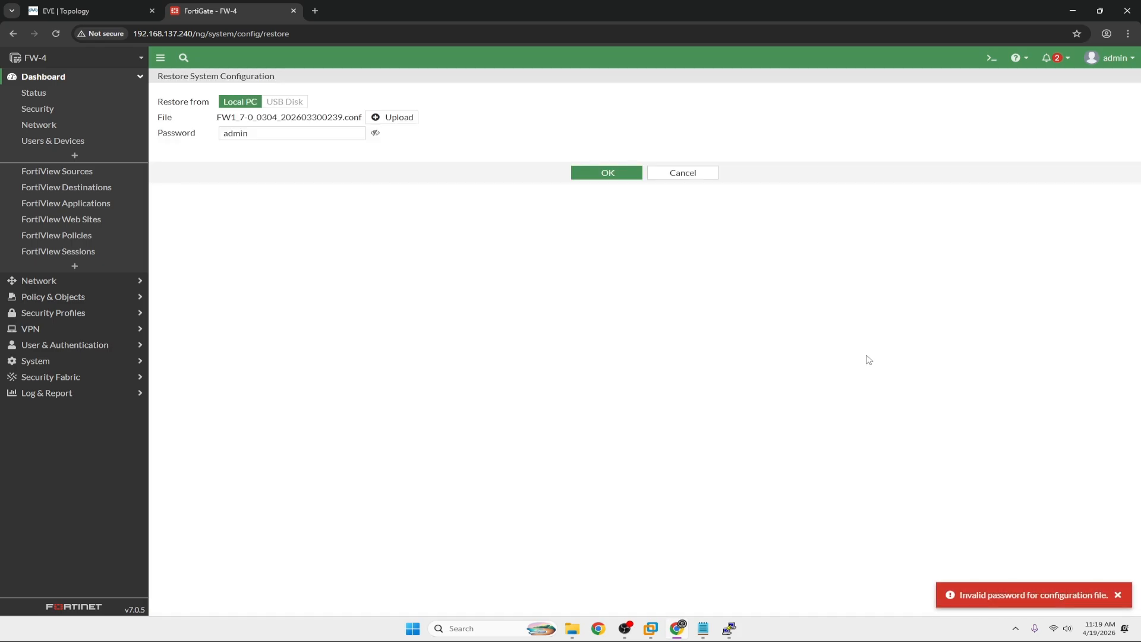
After the invalid password error, replace the backup password and retry the restore.
{"action": "left_click", "coordinate": [274, 135]}
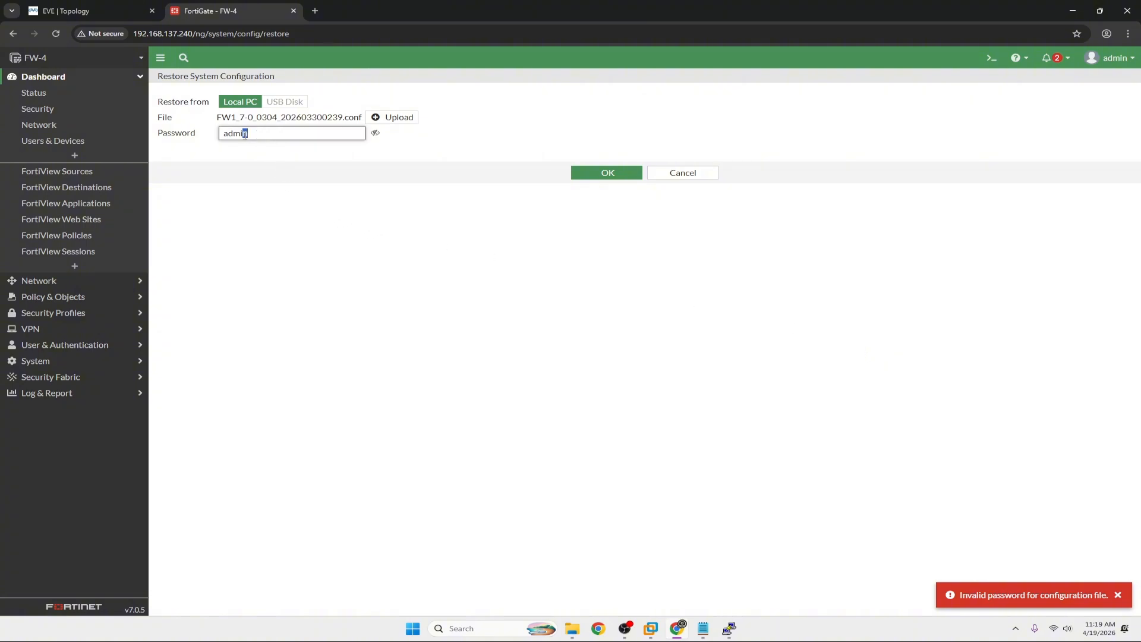
{"action": "left_click_drag", "start_coordinate": [245, 135], "coordinate": [214, 138]}
{"action": "key", "text": "BackSpace"}
{"action": "left_click", "coordinate": [374, 133]}
{"action": "left_click", "coordinate": [300, 136]}
{"action": "type", "text": "a"}
{"action": "left_click", "coordinate": [621, 171]}
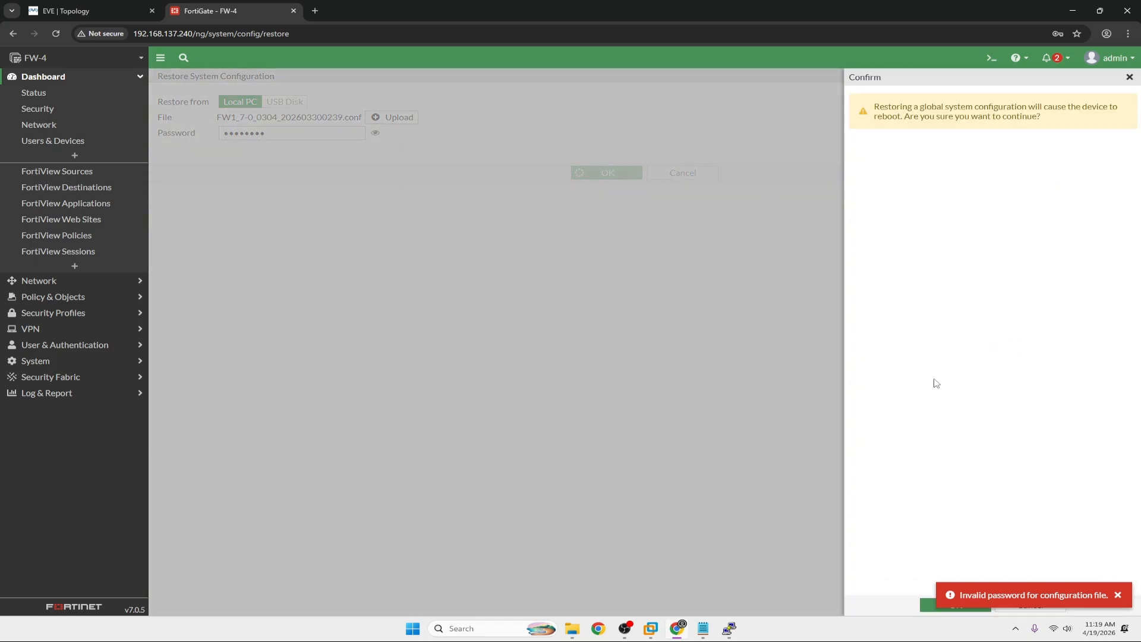
{"action": "left_click", "coordinate": [928, 606]}
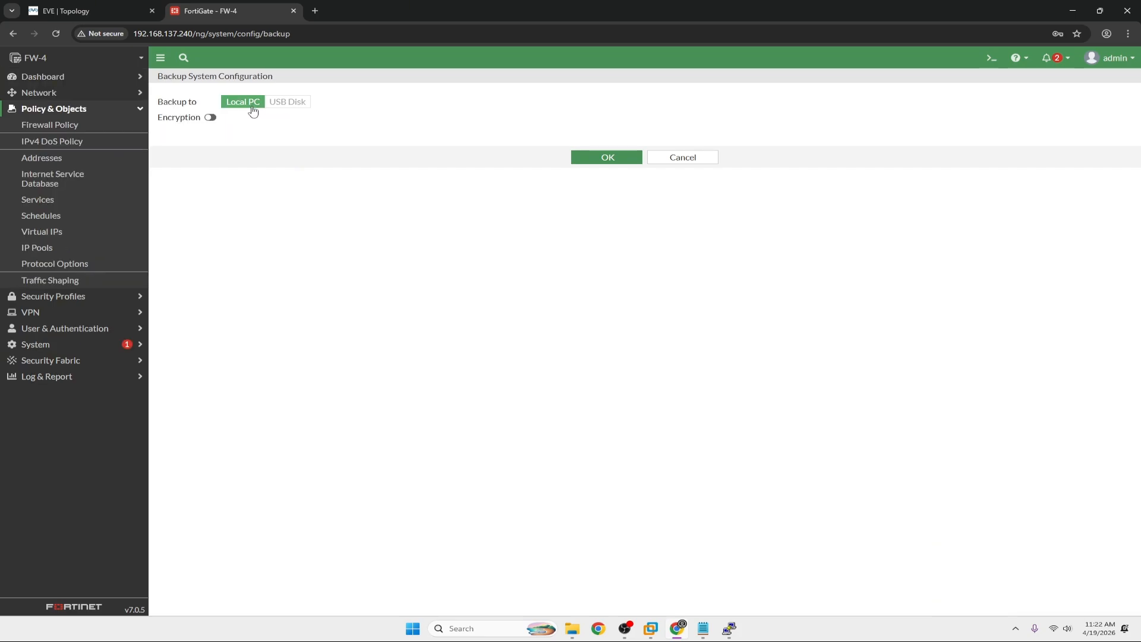
Restore FW1_7-0_0304_202603300239.conf via Configuration > Restore with a blank password, accepting the reboot.
{"action": "left_click", "coordinate": [1115, 66]}
{"action": "mouse_move", "coordinate": [1097, 126]}
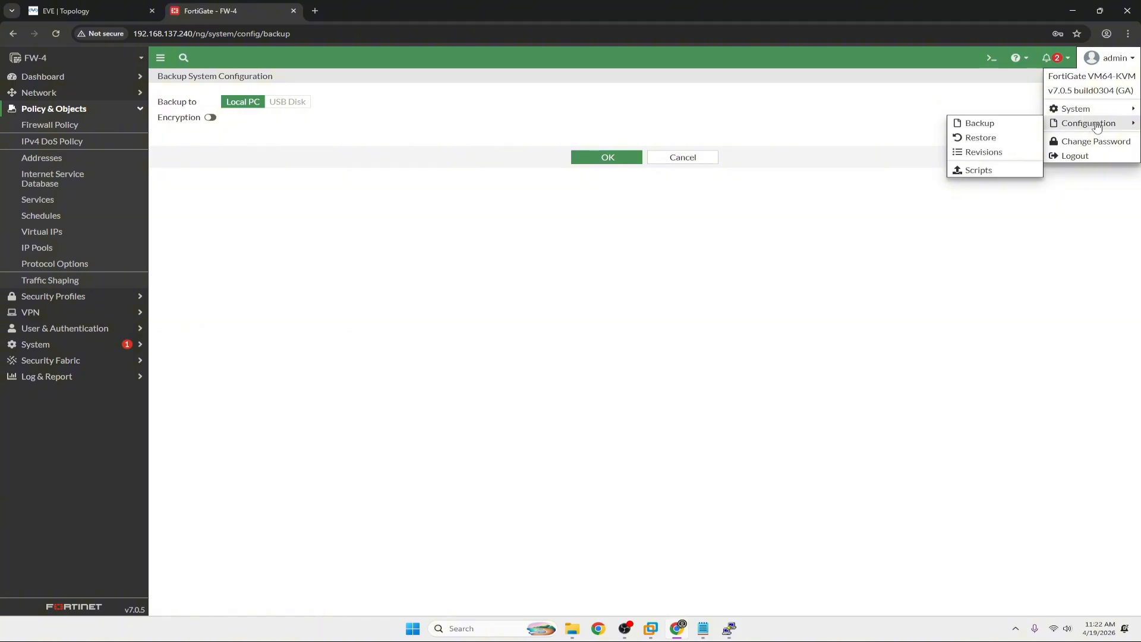
{"action": "left_click", "coordinate": [969, 138]}
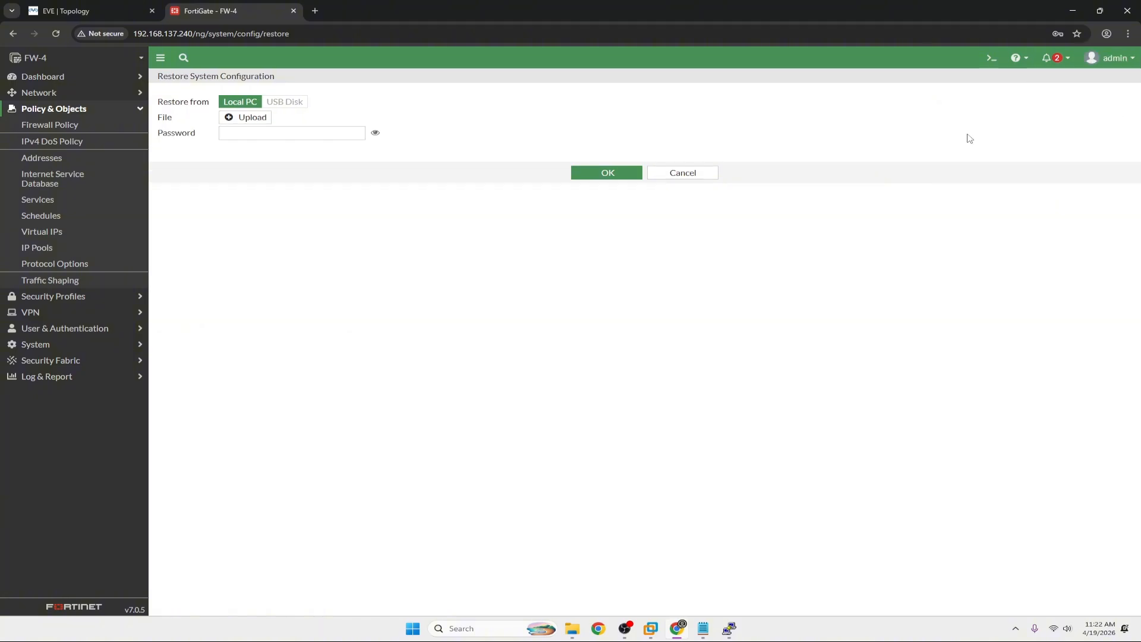
{"action": "left_click", "coordinate": [238, 119]}
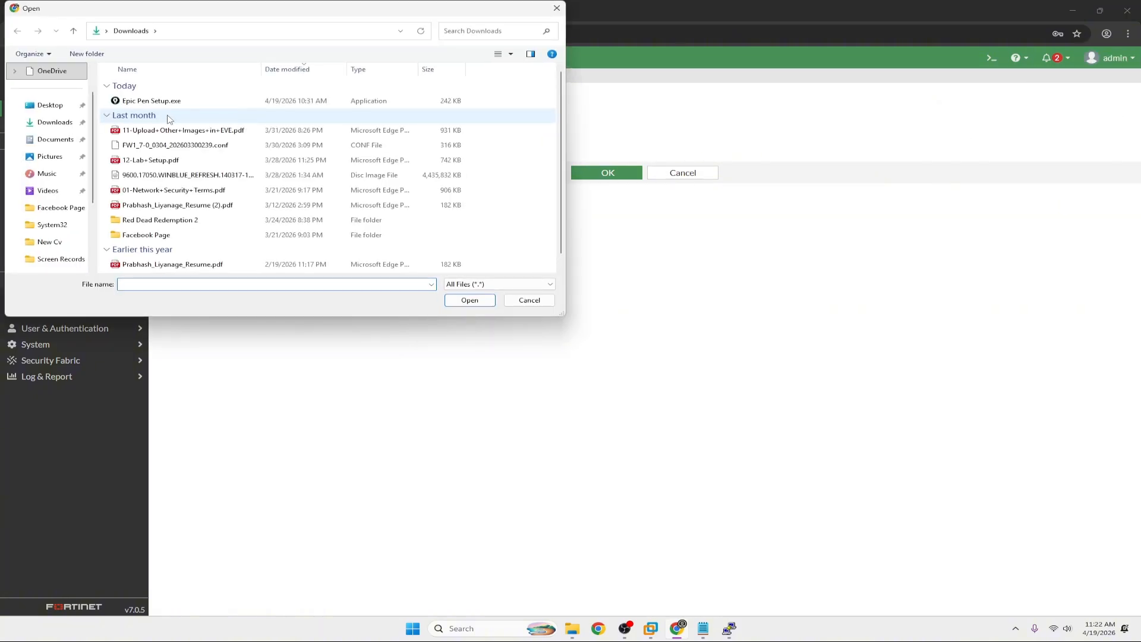
{"action": "left_click", "coordinate": [214, 145]}
{"action": "left_click", "coordinate": [470, 300]}
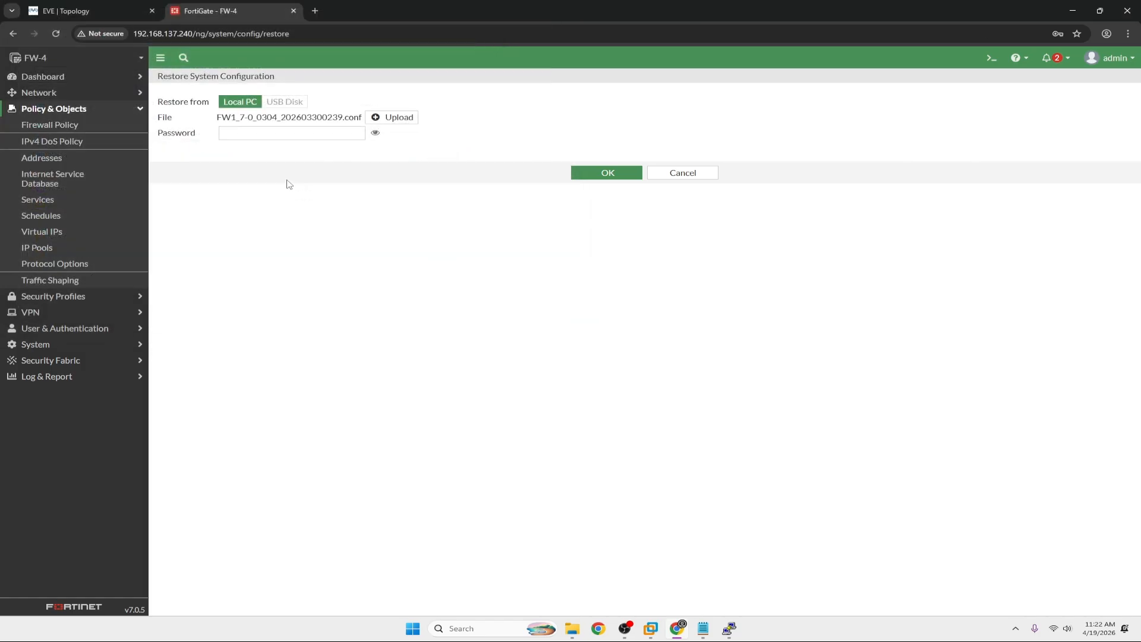
{"action": "left_click", "coordinate": [600, 173]}
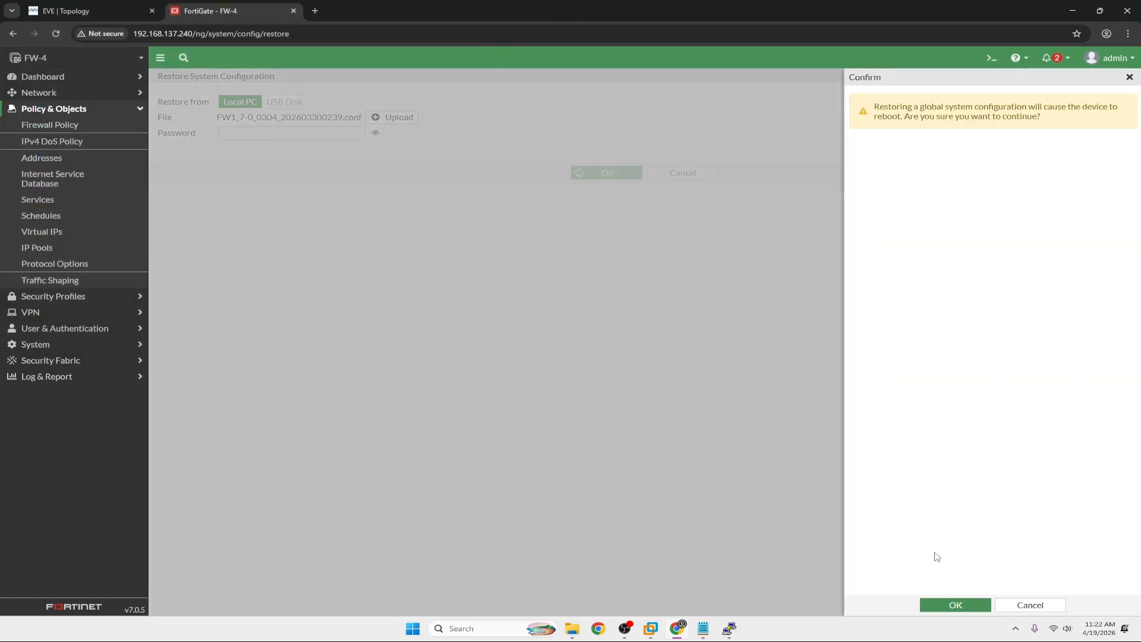
{"action": "left_click", "coordinate": [940, 605]}
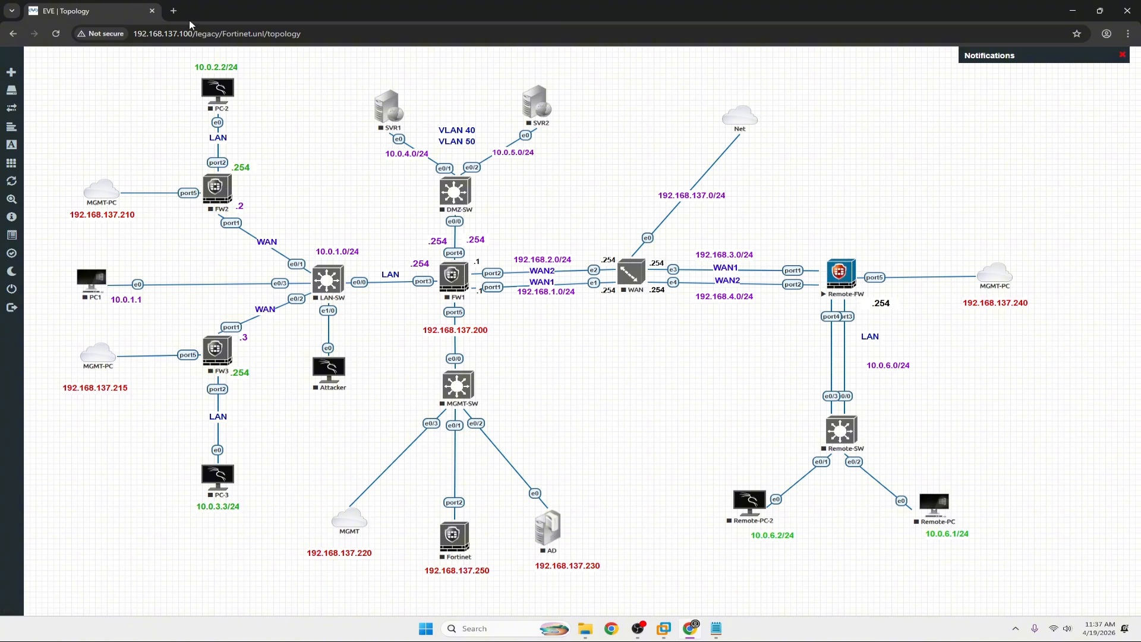
Open a telnet console to the Remote-FW node and position its window.
{"action": "left_click", "coordinate": [174, 11]}
{"action": "key", "text": "ctrl+shift+Tab"}
{"action": "left_click", "coordinate": [840, 274]}
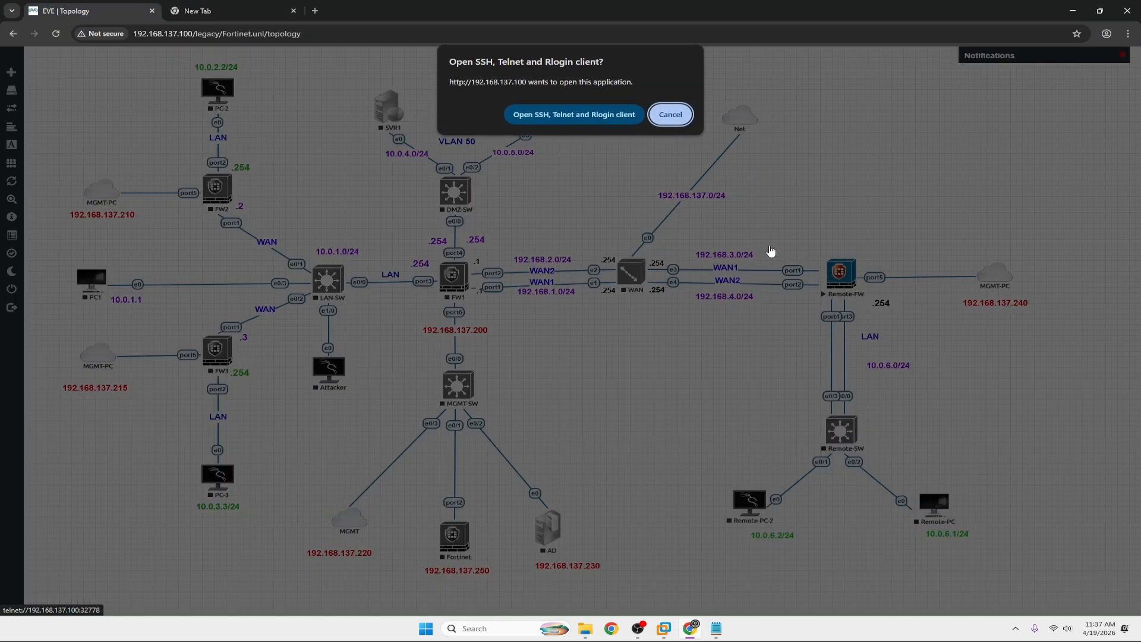
{"action": "left_click", "coordinate": [574, 115]}
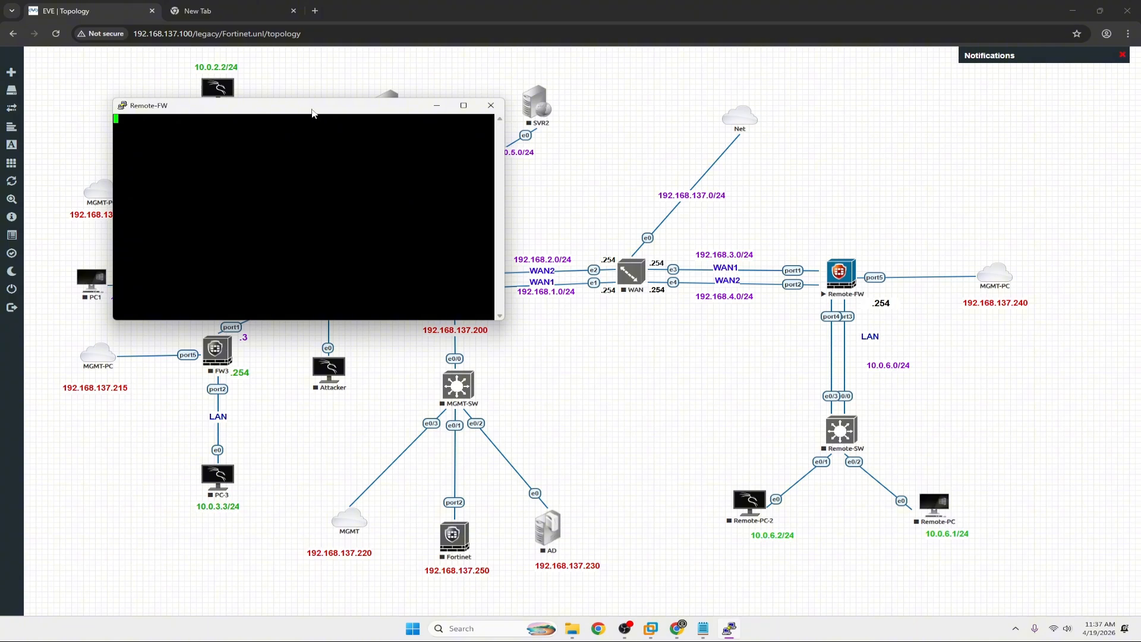
{"action": "left_click_drag", "start_coordinate": [312, 113], "coordinate": [614, 189]}
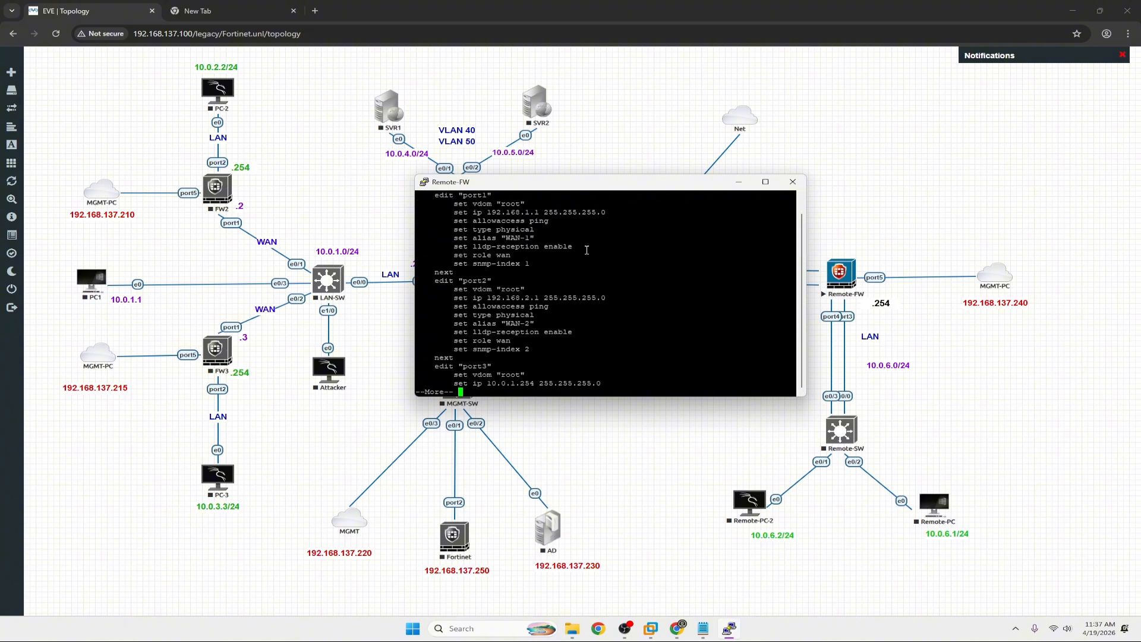
Page through the configuration output and run 'show system interface'.
{"action": "key", "text": "Return"}
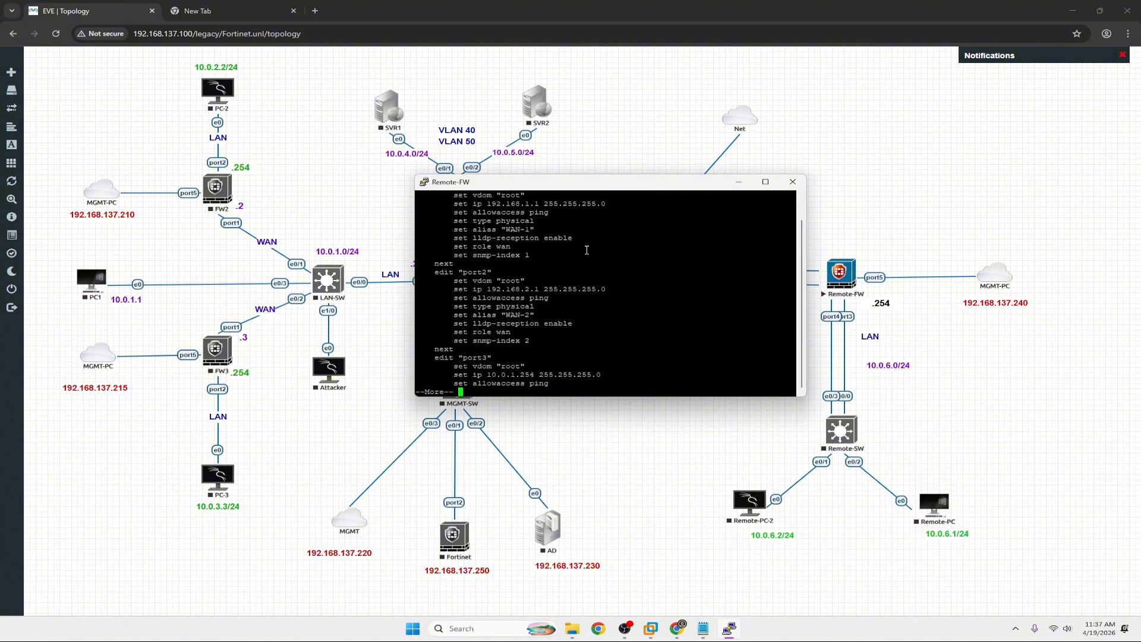
{"action": "key", "text": "Return"}
{"action": "key", "text": "Return"}
{"action": "key", "text": "Return"}
{"action": "key", "text": "Return"}
{"action": "key", "text": "Return"}
{"action": "key", "text": "Return"}
{"action": "key", "text": "Return"}
{"action": "key", "text": "Return"}
{"action": "key", "text": "Return"}
{"action": "key", "text": "Return"}
{"action": "key", "text": "Return"}
{"action": "key", "text": "Return"}
{"action": "key", "text": "Return"}
{"action": "key", "text": "Return"}
{"action": "key", "text": "Return"}
{"action": "key", "text": "Return"}
{"action": "key", "text": "Return"}
{"action": "key", "text": "Return"}
{"action": "key", "text": "Return"}
{"action": "key", "text": "Return"}
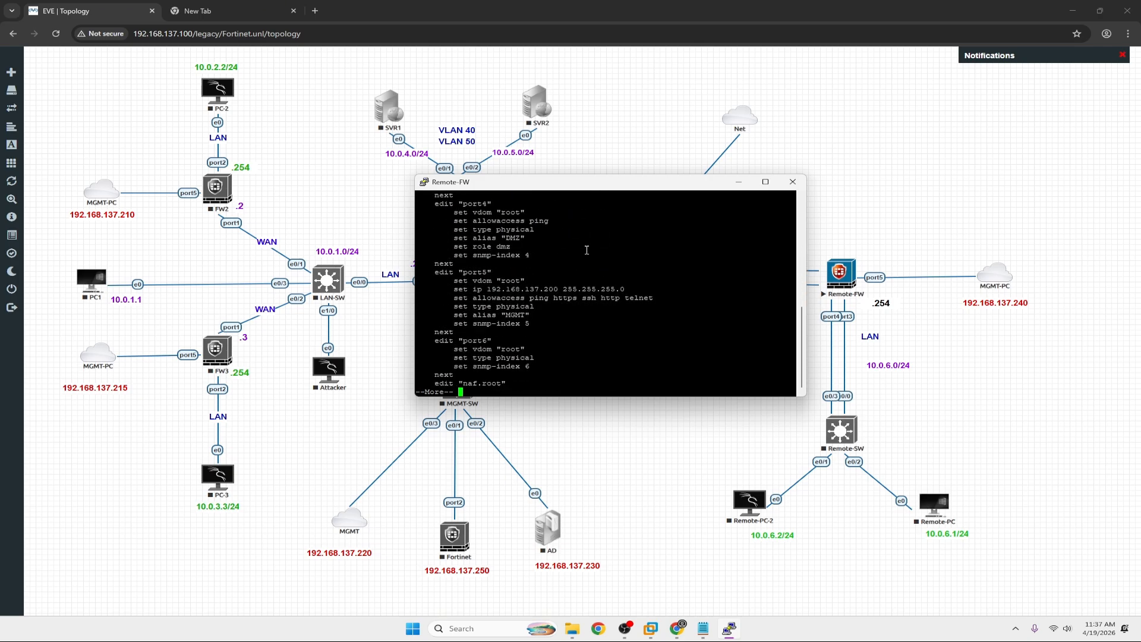
{"action": "key", "text": "Return"}
{"action": "key", "text": "Return"}
{"action": "key", "text": "Return"}
{"action": "key", "text": "Return"}
{"action": "key", "text": "Return"}
{"action": "key", "text": "Return"}
{"action": "key", "text": "Return"}
{"action": "key", "text": "Return"}
{"action": "key", "text": "Return"}
{"action": "key", "text": "Return"}
{"action": "key", "text": "Return"}
{"action": "key", "text": "Return"}
{"action": "key", "text": "Return"}
{"action": "key", "text": "Return"}
{"action": "key", "text": "Return"}
{"action": "key", "text": "Return"}
{"action": "key", "text": "Return"}
{"action": "key", "text": "Return"}
{"action": "key", "text": "Return"}
{"action": "key", "text": "Return"}
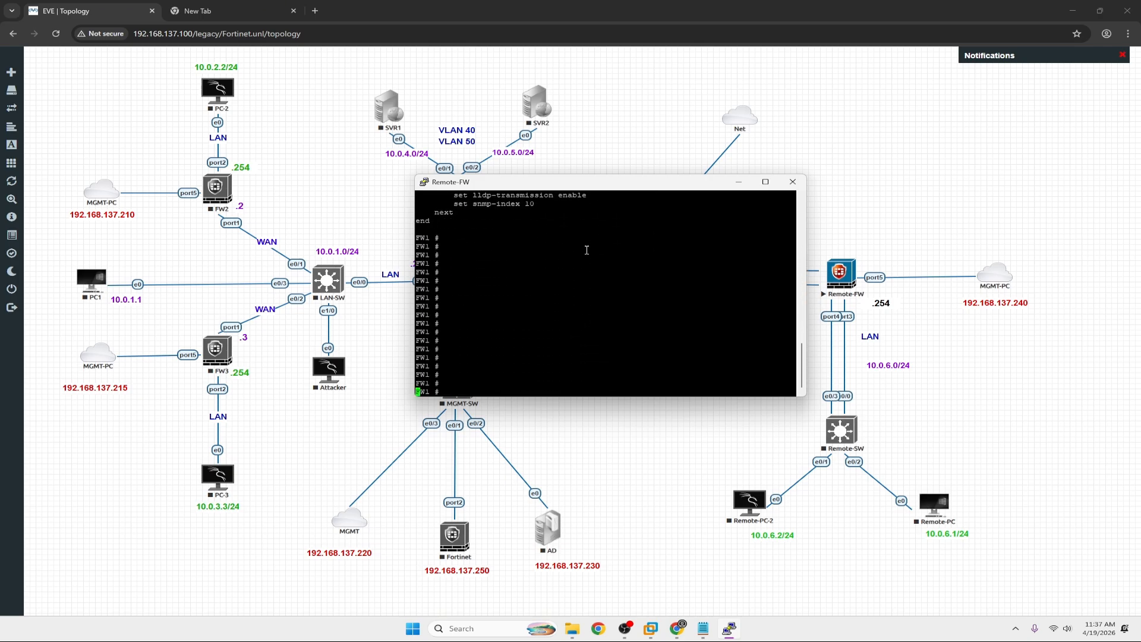
{"action": "key", "text": "Return"}
{"action": "key", "text": "Return"}
{"action": "key", "text": "Return"}
{"action": "key", "text": "Return"}
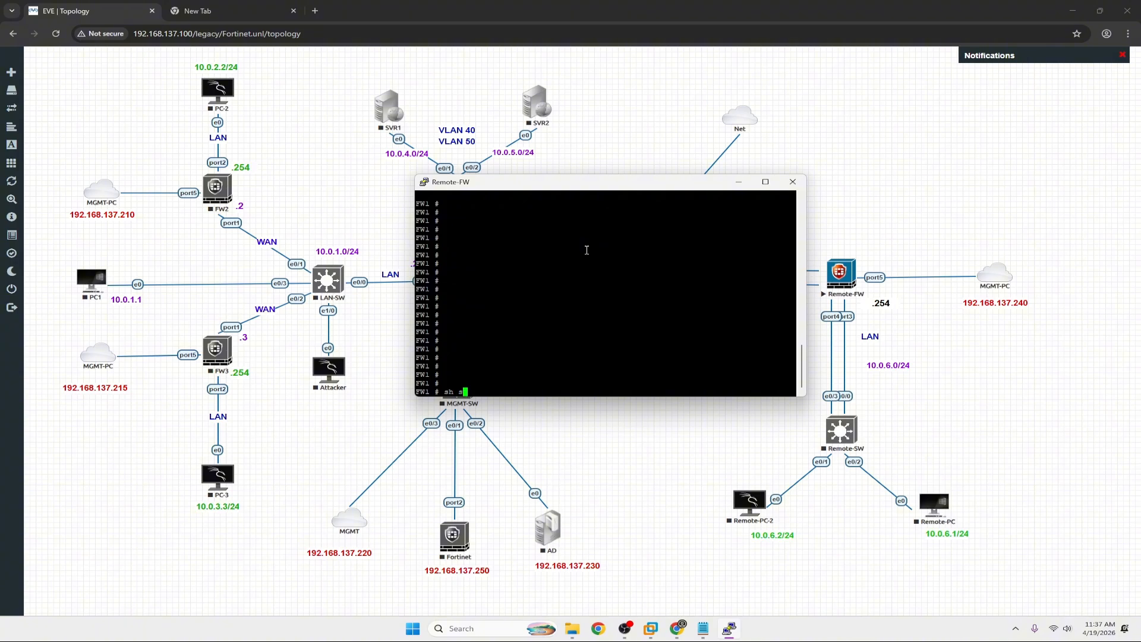
{"action": "type", "text": "ystem interface"}
{"action": "key", "text": "Return"}
{"action": "scroll", "coordinate": [586, 249], "scroll_direction": "up", "scroll_amount": 8}
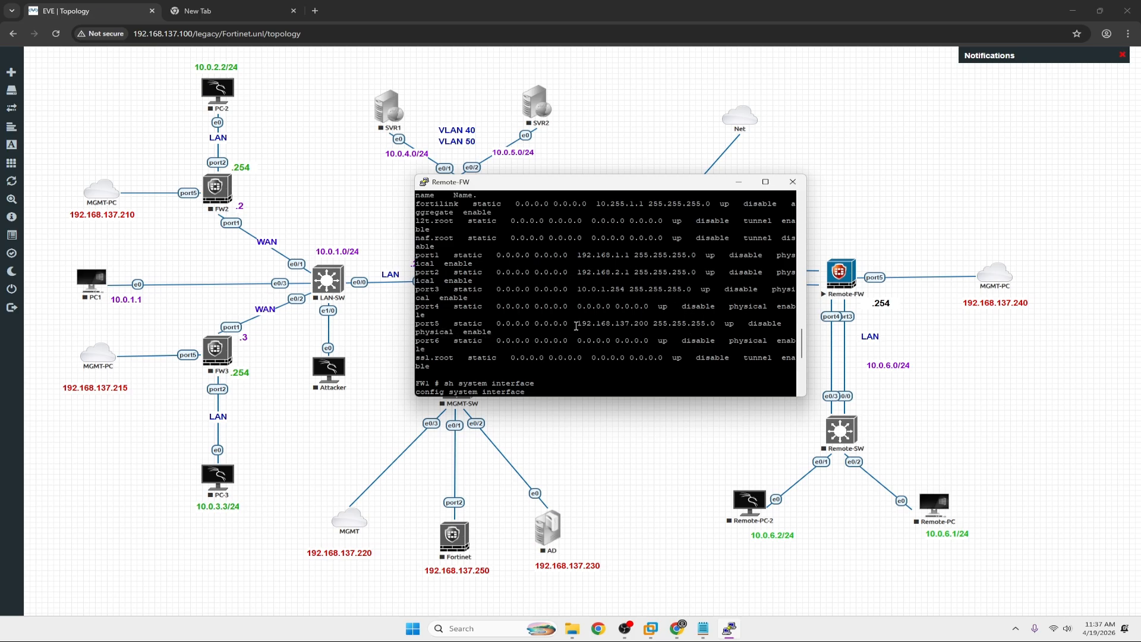
Reposition the console window and check the Downloads folder in File Explorer.
{"action": "left_click_drag", "start_coordinate": [527, 182], "coordinate": [670, 216]}
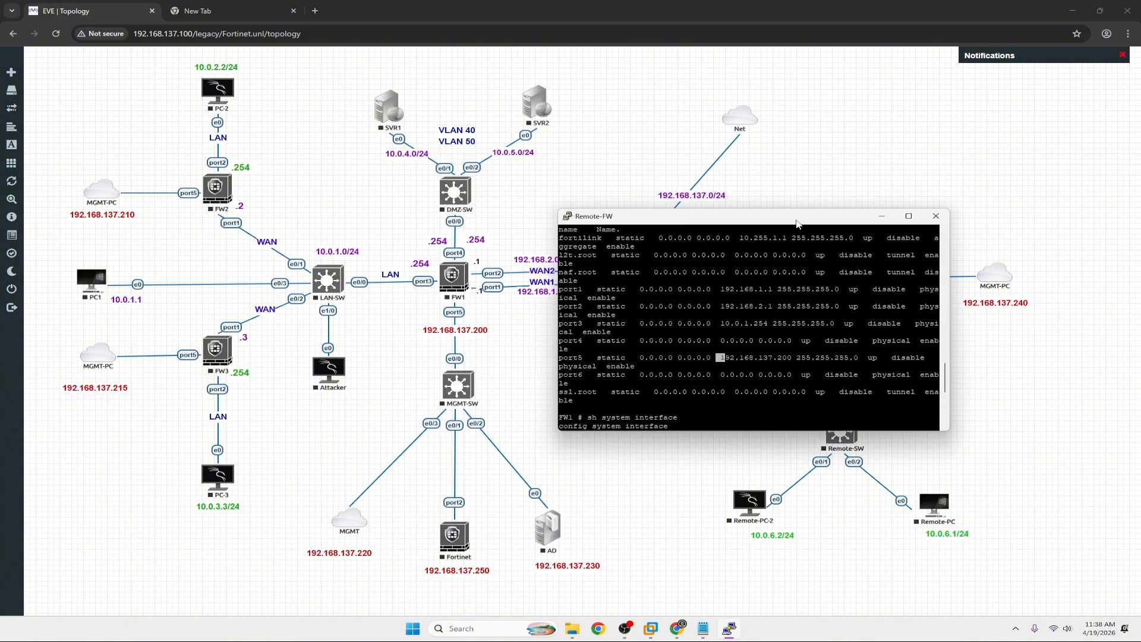
{"action": "left_click_drag", "start_coordinate": [796, 223], "coordinate": [787, 333]}
{"action": "left_click", "coordinate": [572, 628]}
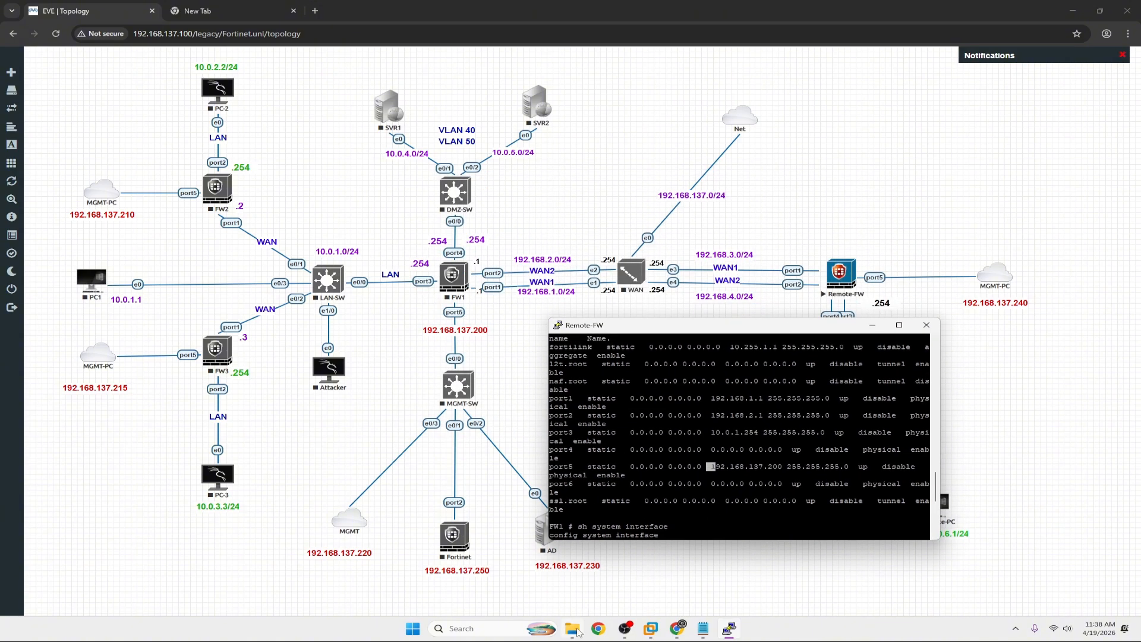
{"action": "left_click", "coordinate": [306, 328]}
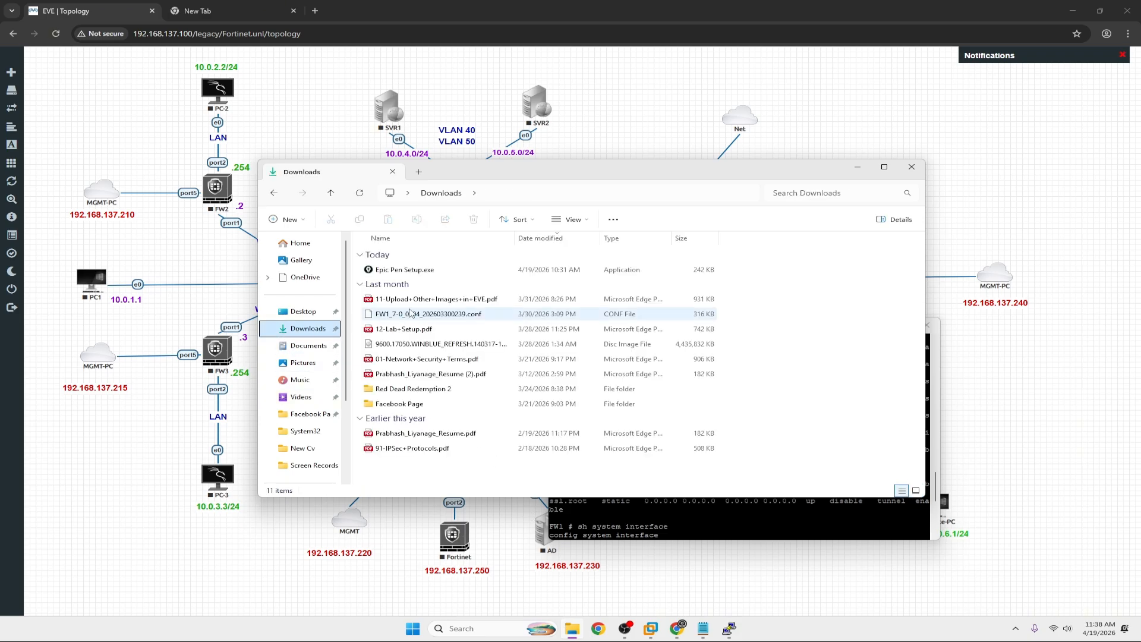
{"action": "left_click", "coordinate": [857, 167]}
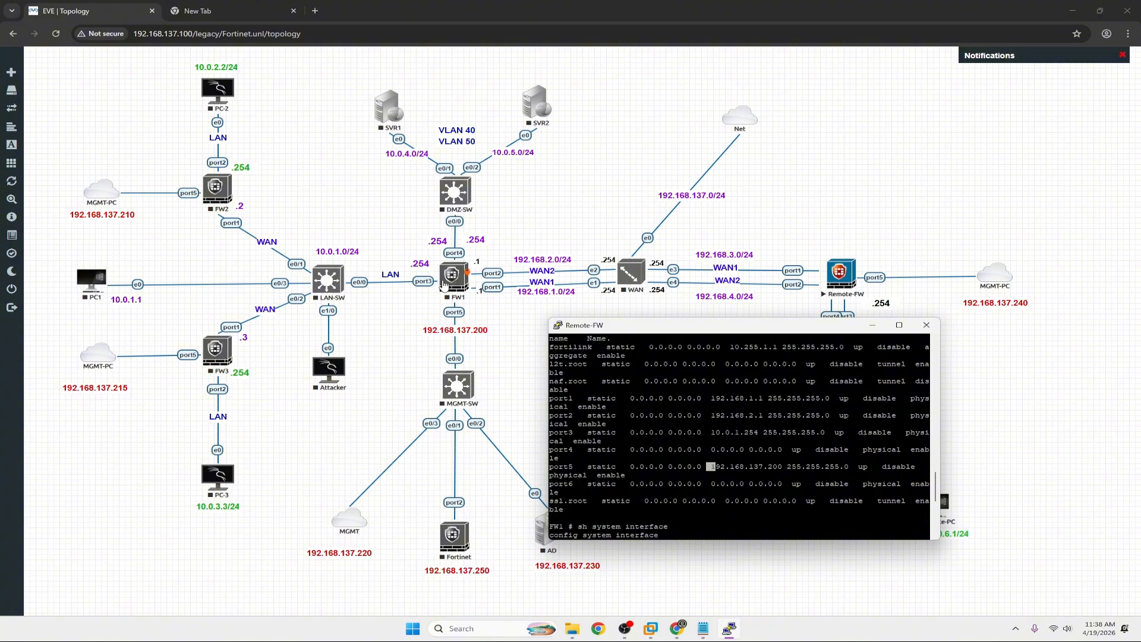
{"action": "left_click_drag", "start_coordinate": [616, 331], "coordinate": [547, 321]}
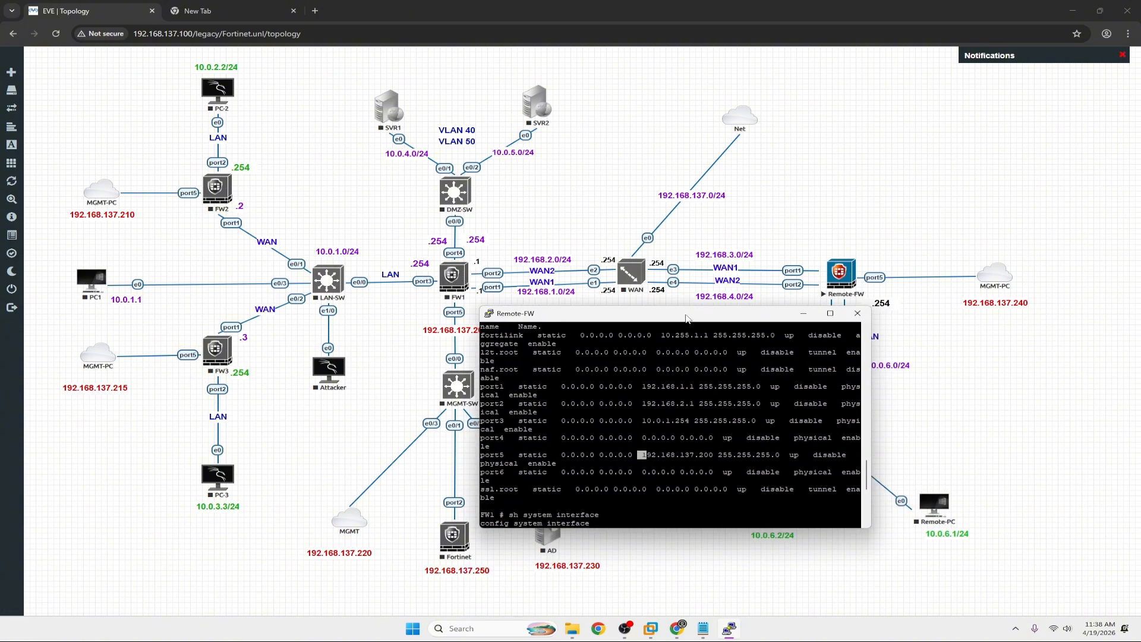
{"action": "left_click_drag", "start_coordinate": [686, 318], "coordinate": [569, 224]}
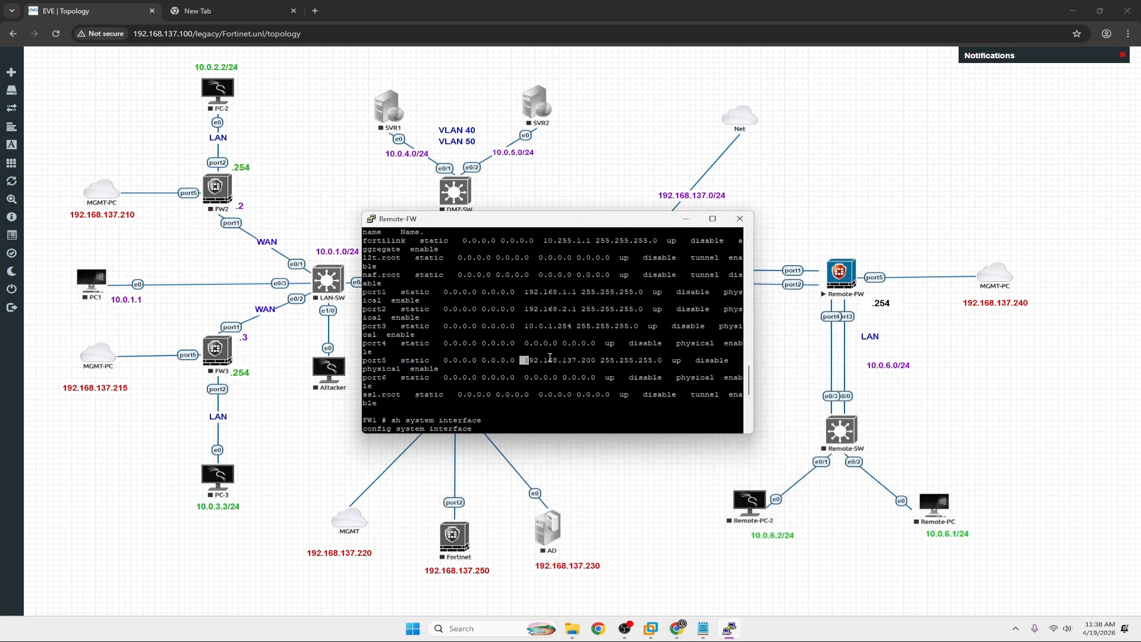
Select port5's address 192.168.137.200 in the interface output and paste it at the prompt.
{"action": "key", "text": "q"}
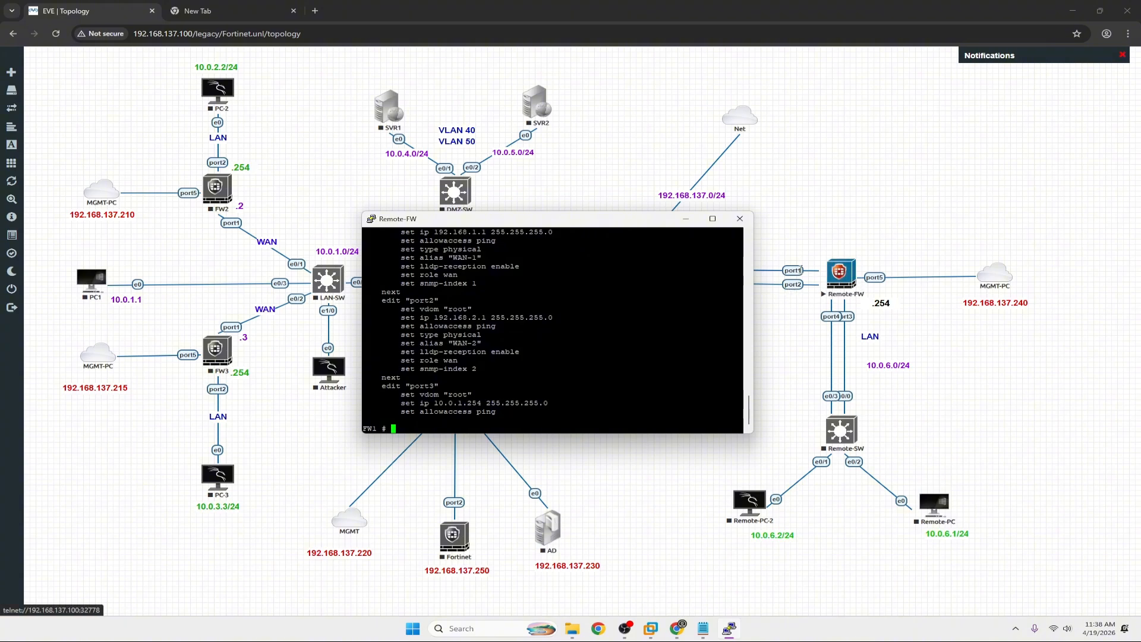
{"action": "scroll", "coordinate": [512, 303], "scroll_direction": "up", "scroll_amount": 10}
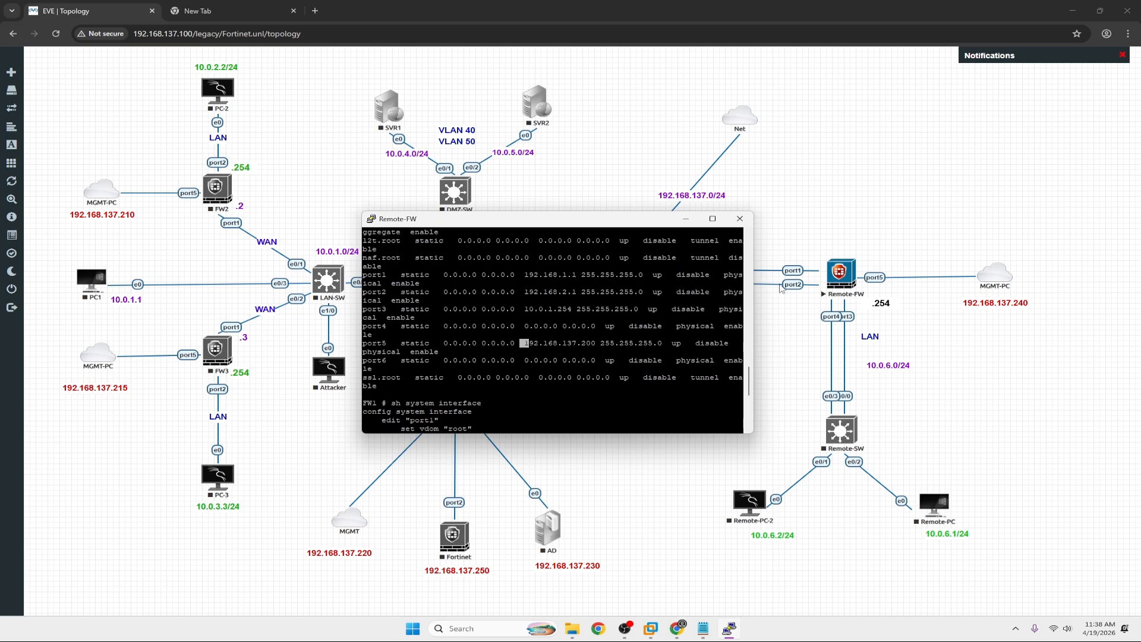
{"action": "left_click", "coordinate": [562, 348]}
{"action": "mouse_move", "coordinate": [524, 344]}
{"action": "left_mouse_down"}
{"action": "mouse_move", "coordinate": [583, 343]}
{"action": "mouse_move", "coordinate": [525, 345]}
{"action": "left_mouse_up"}
{"action": "left_click", "coordinate": [550, 346]}
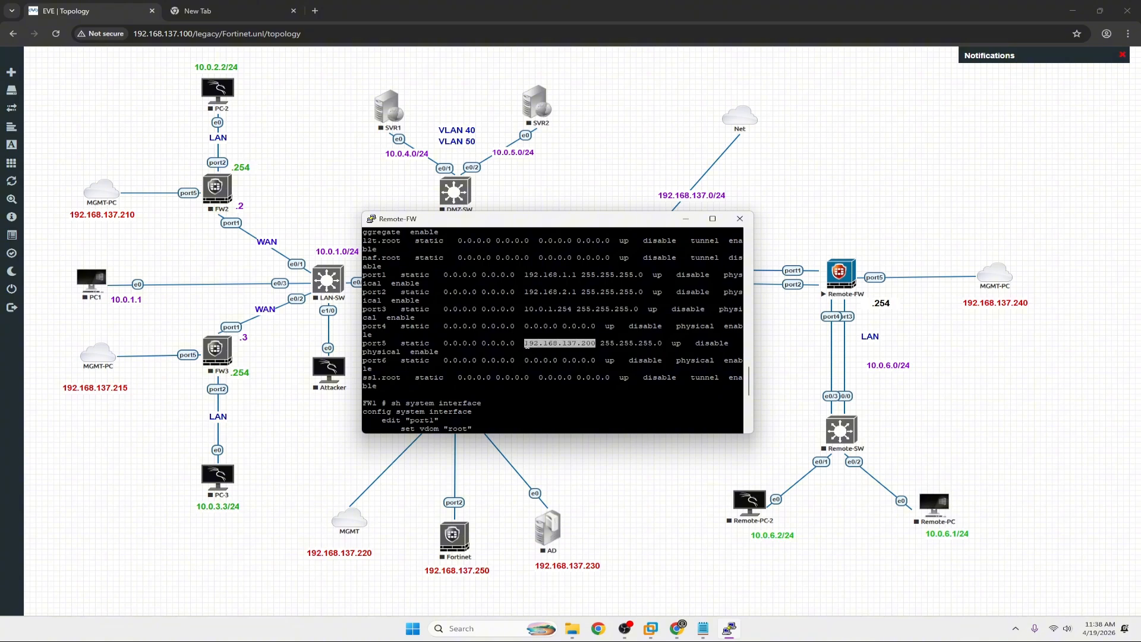
{"action": "right_click", "coordinate": [556, 345]}
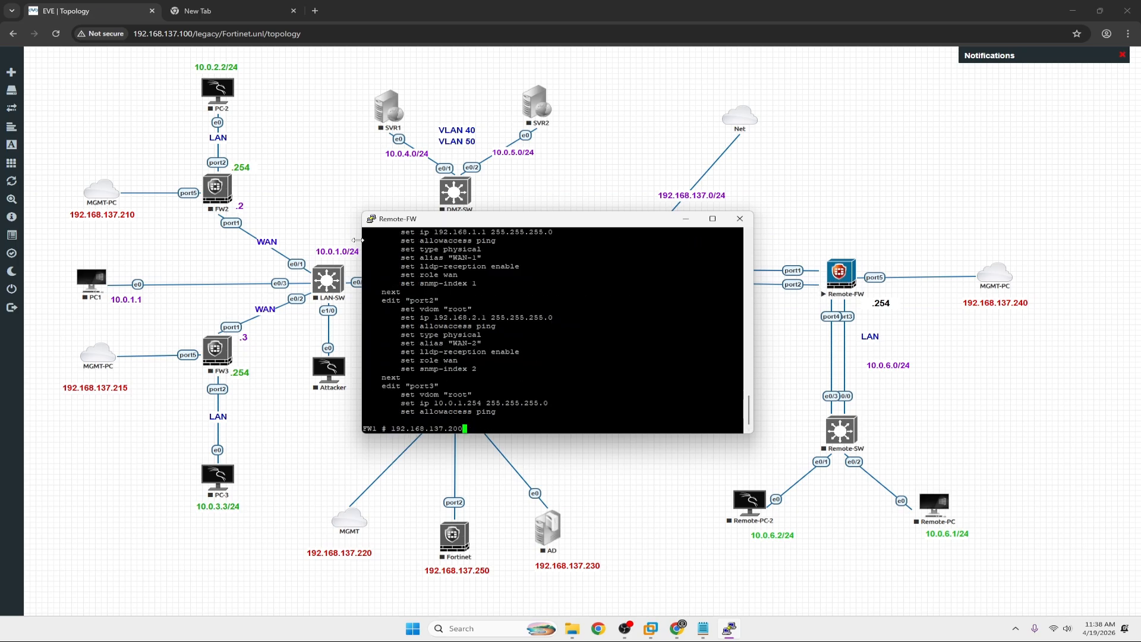
{"action": "left_click", "coordinate": [202, 10]}
{"action": "type", "text": "htt"}
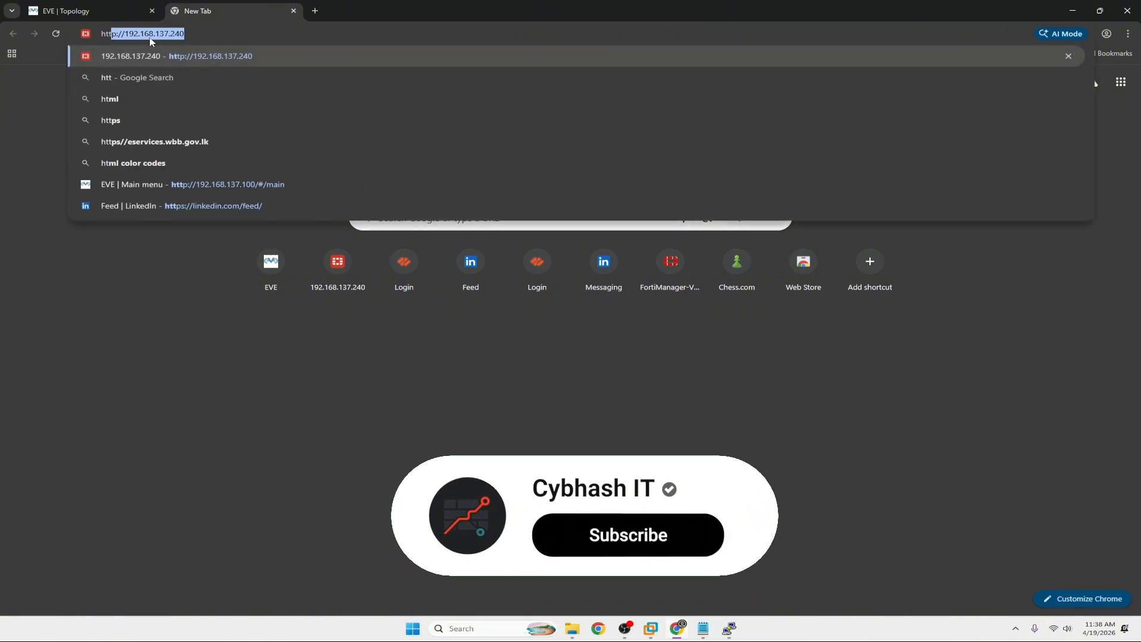
{"action": "type", "text": "ps"}
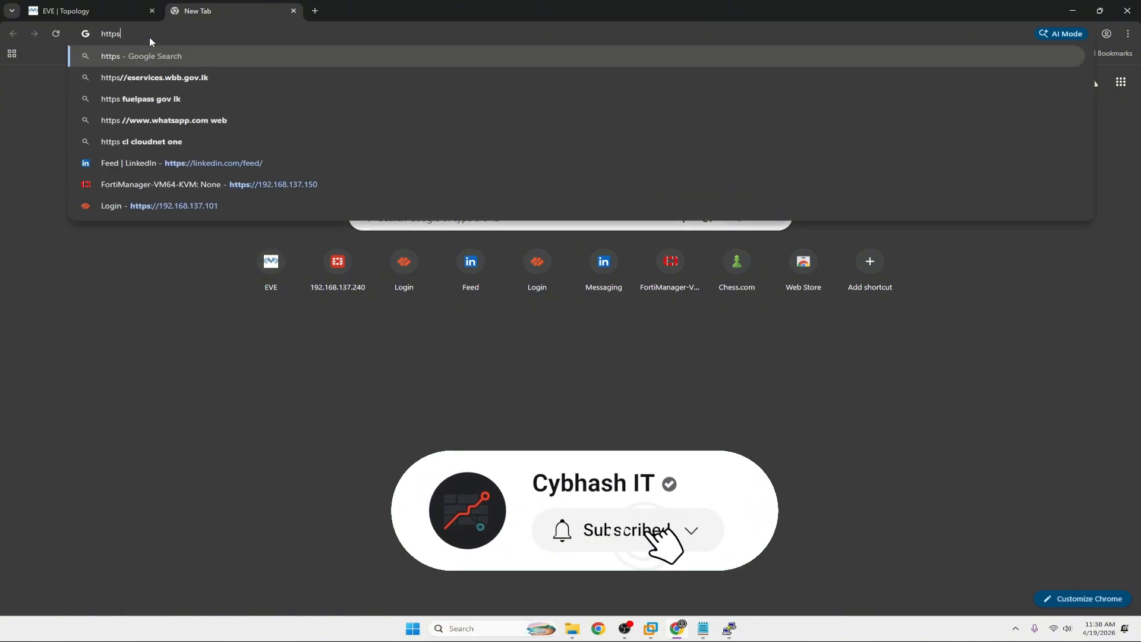
{"action": "key", "text": "BackSpace"}
{"action": "type", "text": "://"}
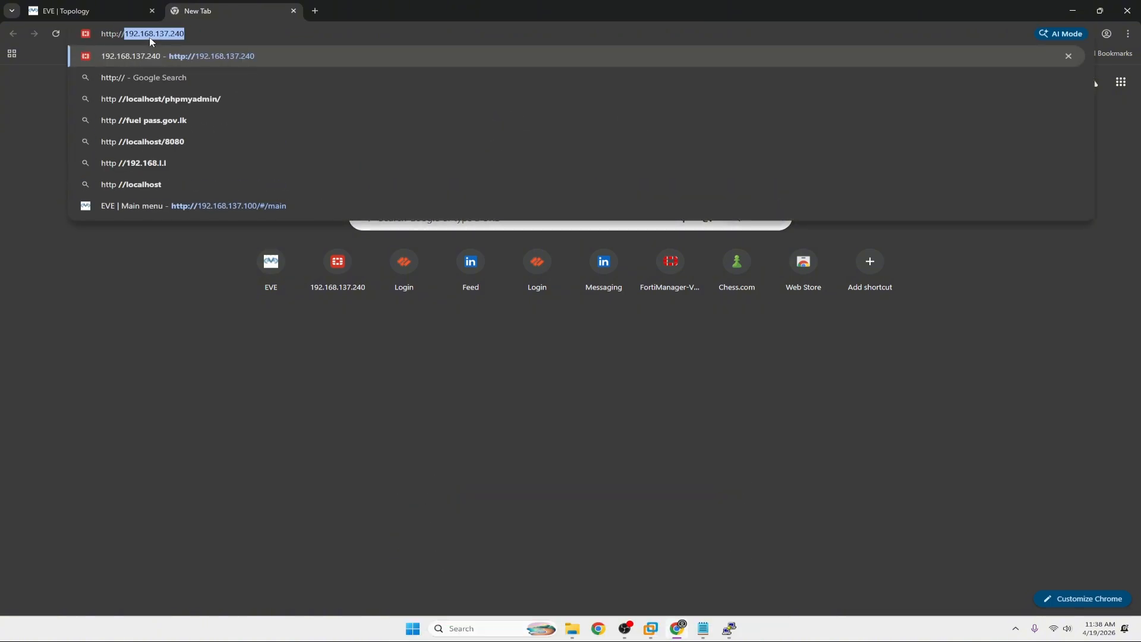
{"action": "type", "text": "192.168.137.200"}
{"action": "key", "text": "Return"}
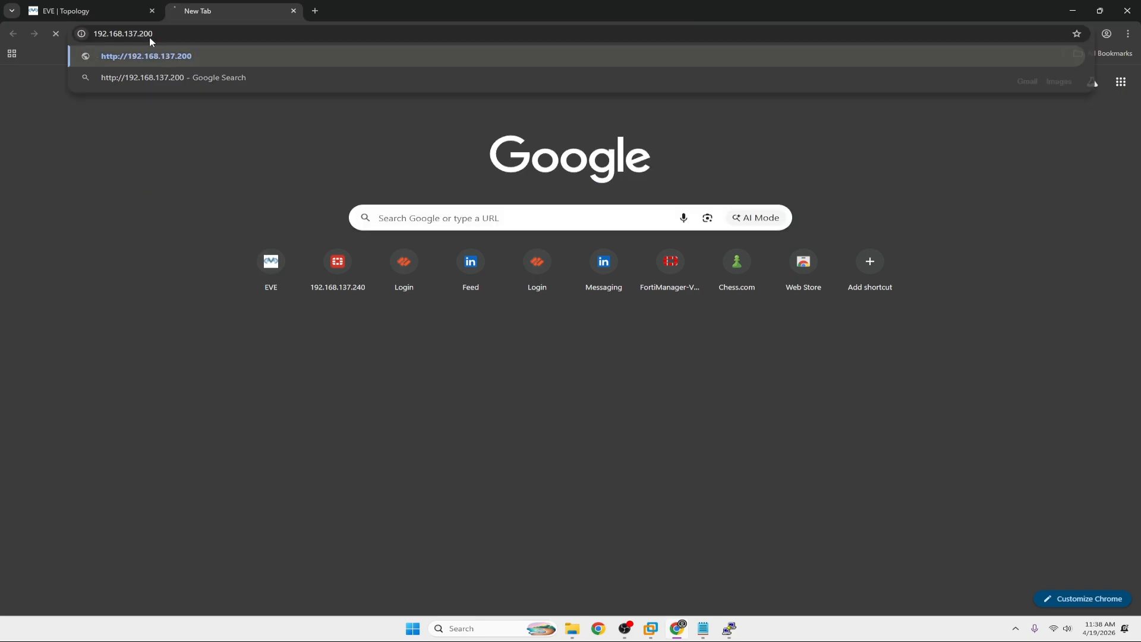
{"action": "type", "text": "ad"}
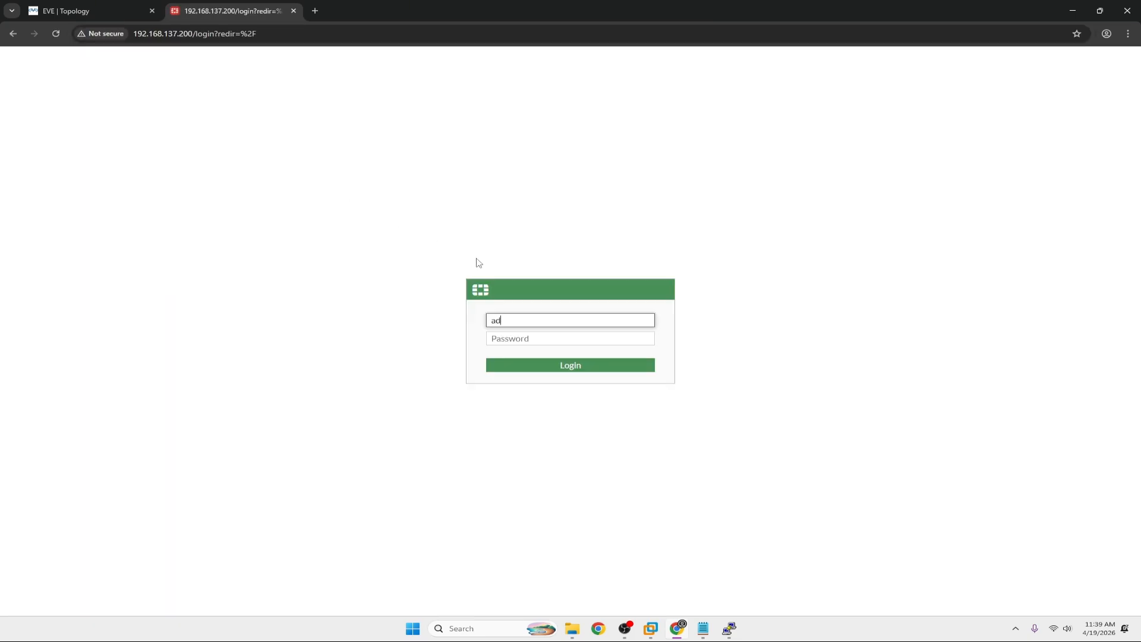
{"action": "type", "text": "min"}
{"action": "key", "text": "Tab"}
{"action": "type", "text": "ad"}
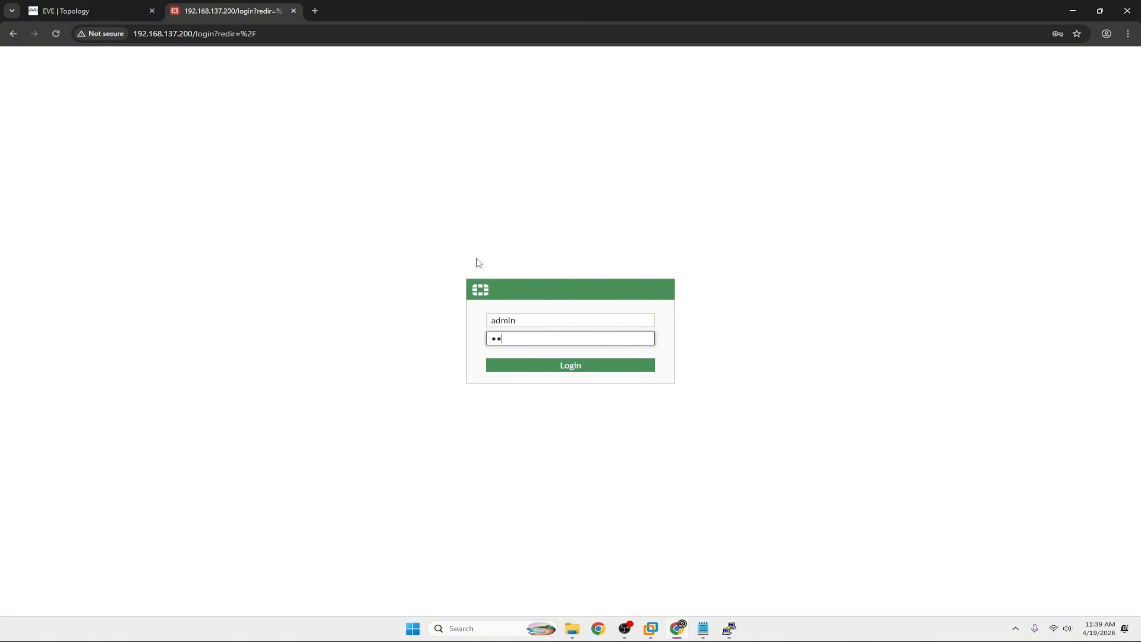
{"action": "type", "text": "min"}
{"action": "key", "text": "Return"}
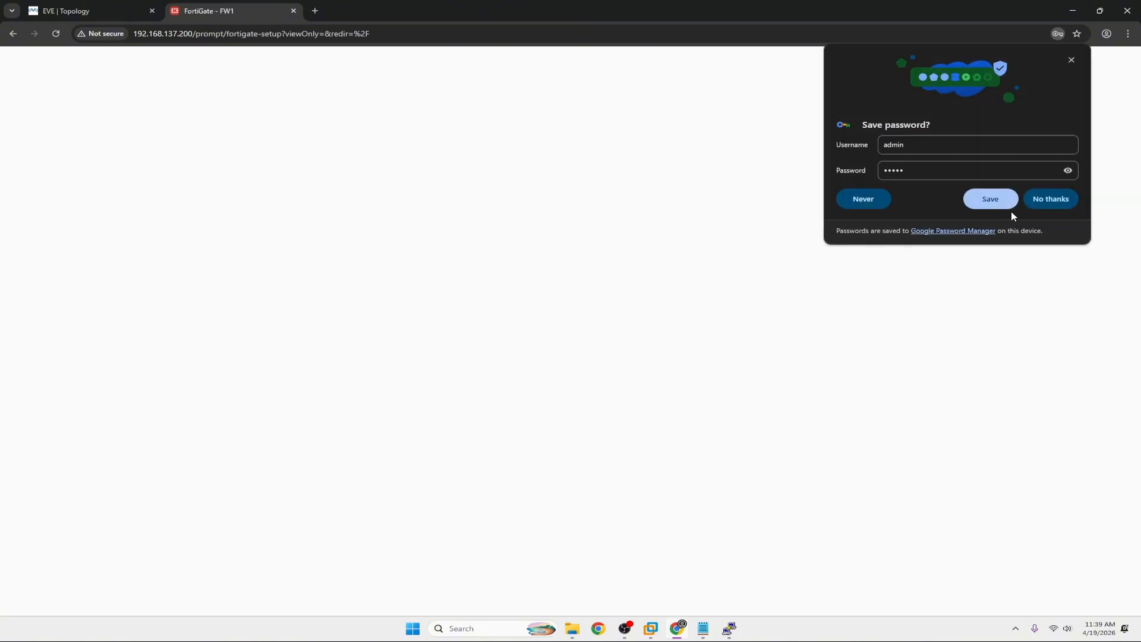
{"action": "left_click", "coordinate": [981, 199]}
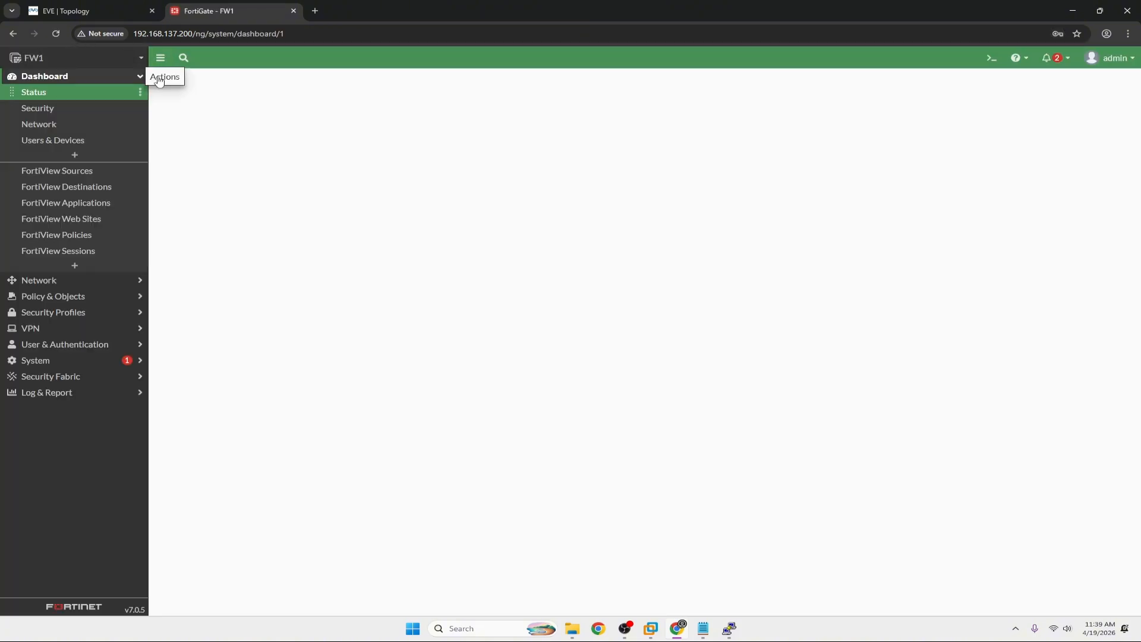
Review FW1's interfaces under Network > Interfaces, then list the firewall policies.
{"action": "left_click", "coordinate": [89, 10]}
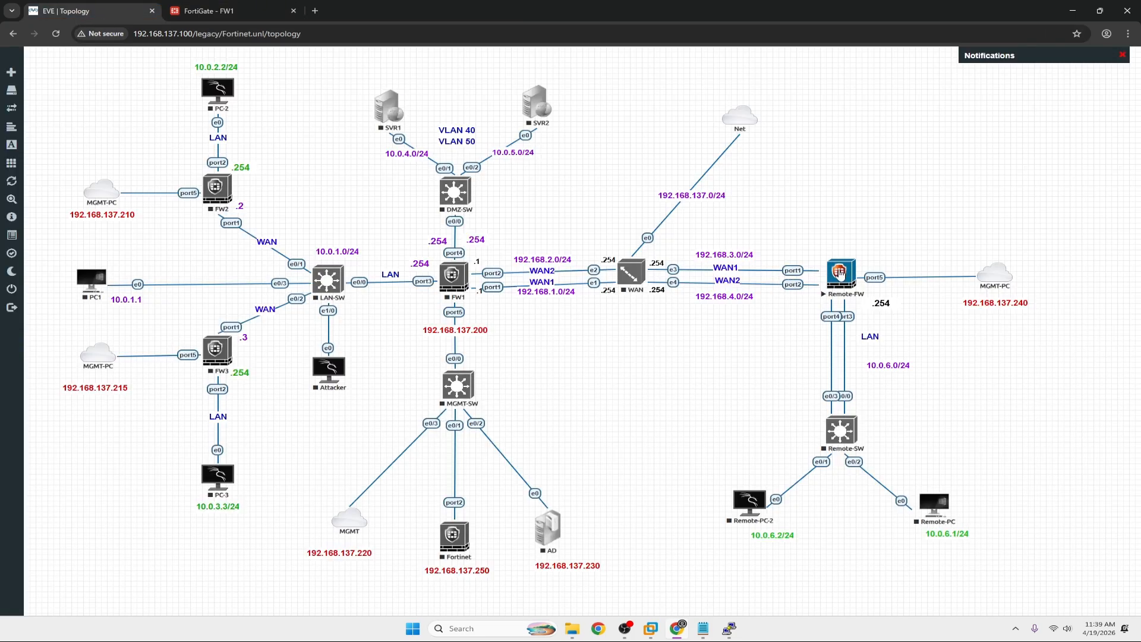
{"action": "left_click", "coordinate": [216, 14]}
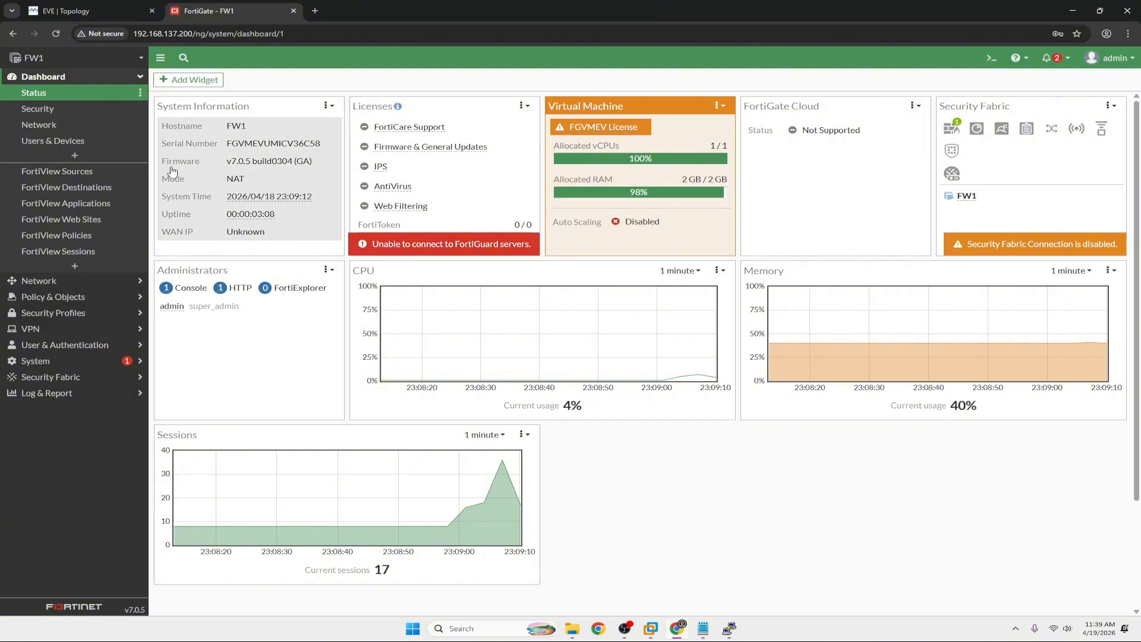
{"action": "left_click", "coordinate": [37, 285]}
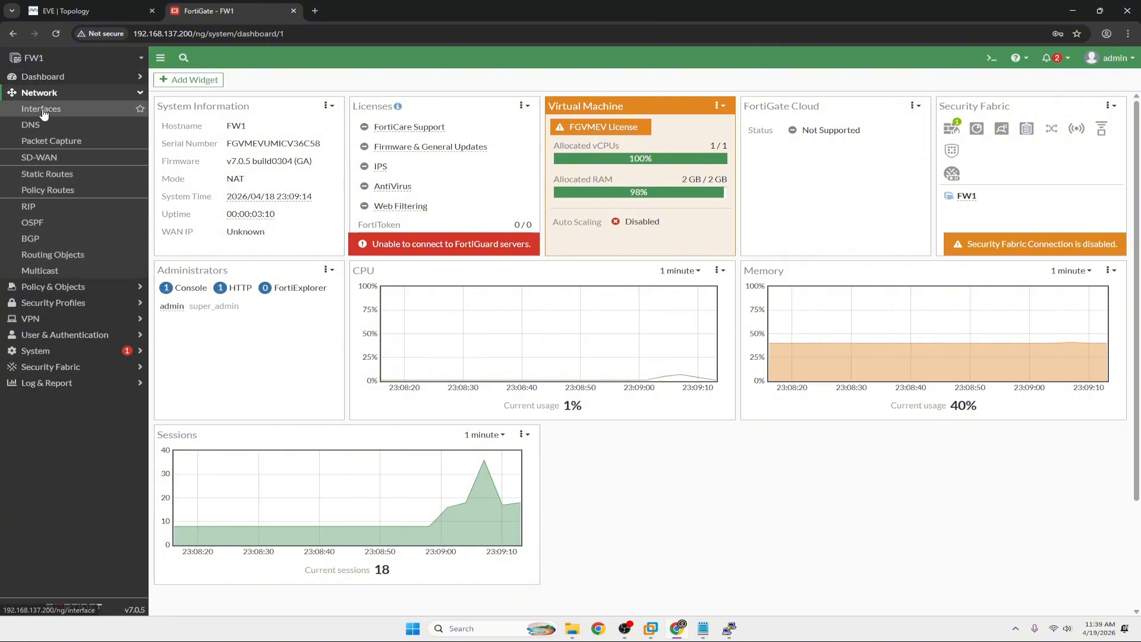
{"action": "left_click", "coordinate": [42, 111]}
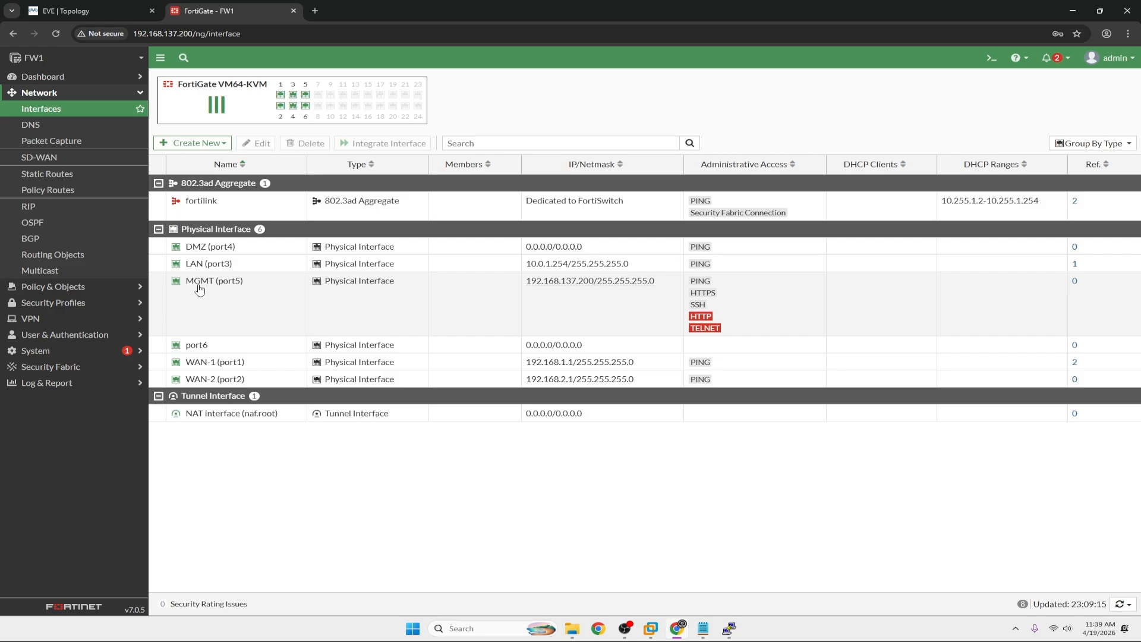
{"action": "mouse_move", "coordinate": [217, 328]}
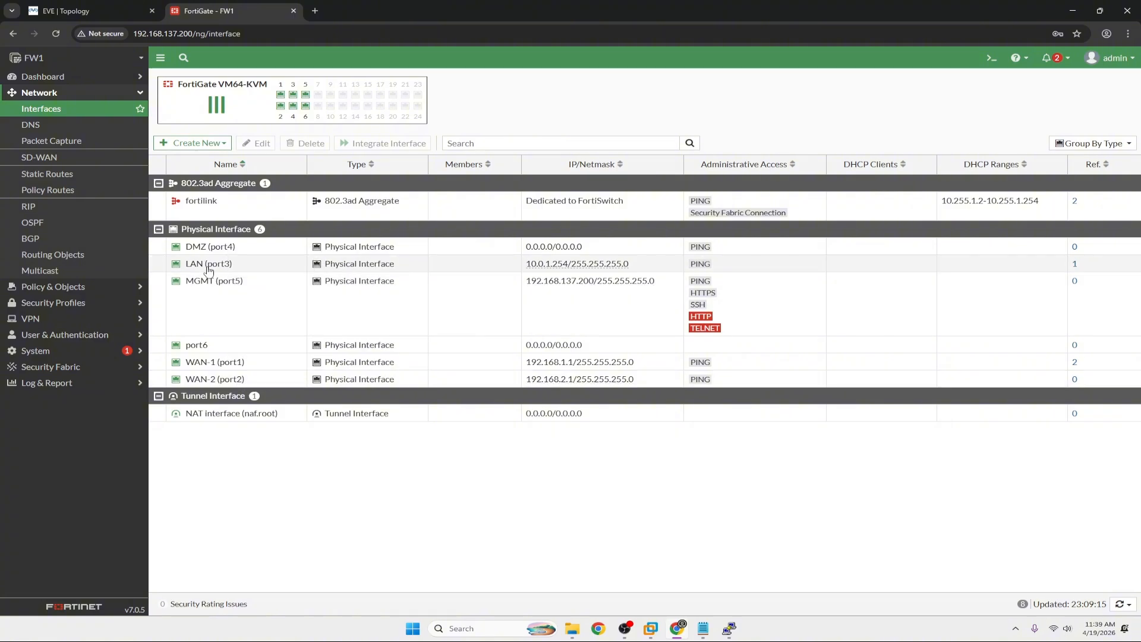
{"action": "mouse_move", "coordinate": [226, 250]}
{"action": "mouse_move", "coordinate": [203, 267]}
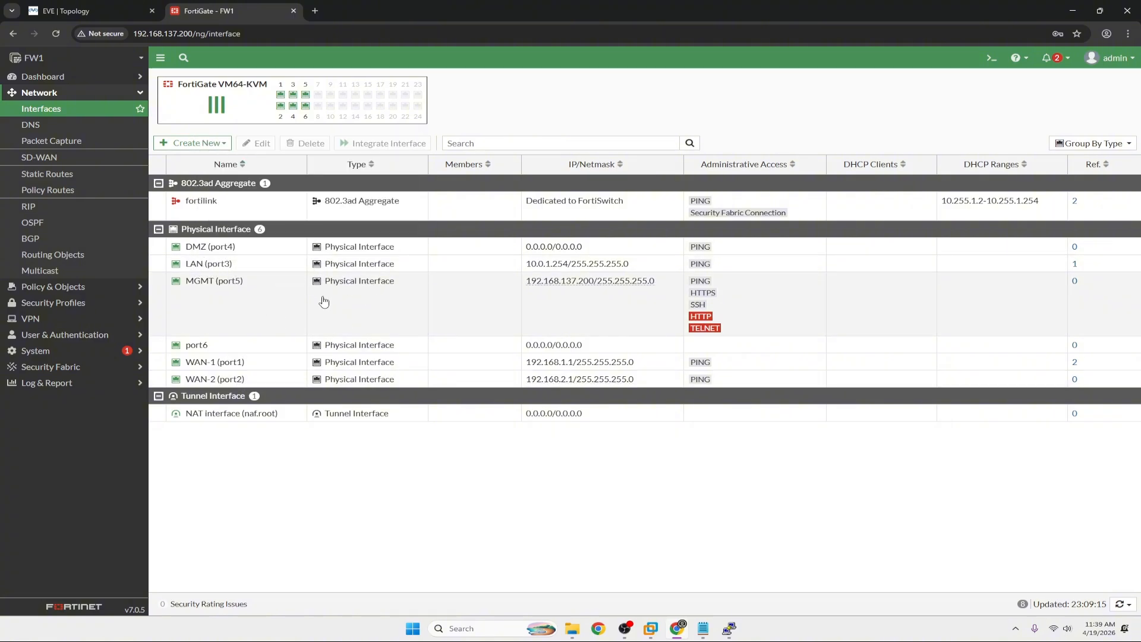
{"action": "left_click", "coordinate": [64, 288]}
{"action": "left_click", "coordinate": [54, 126]}
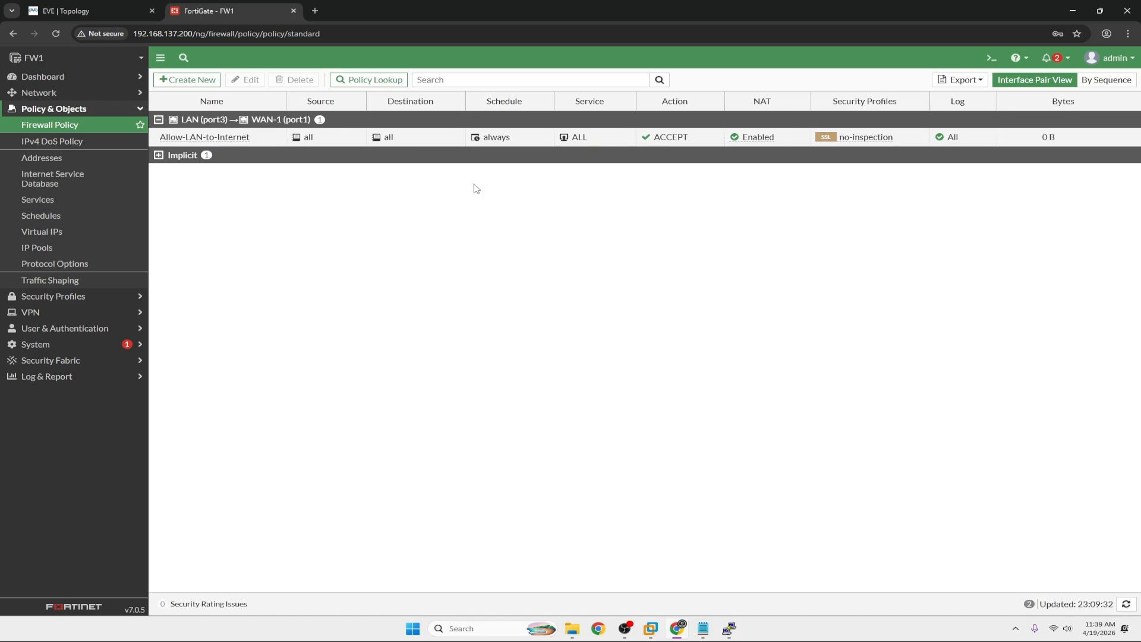
Expand Security Profiles and Dashboard in the sidebar, then show the admin menu's System options.
{"action": "left_click", "coordinate": [56, 297]}
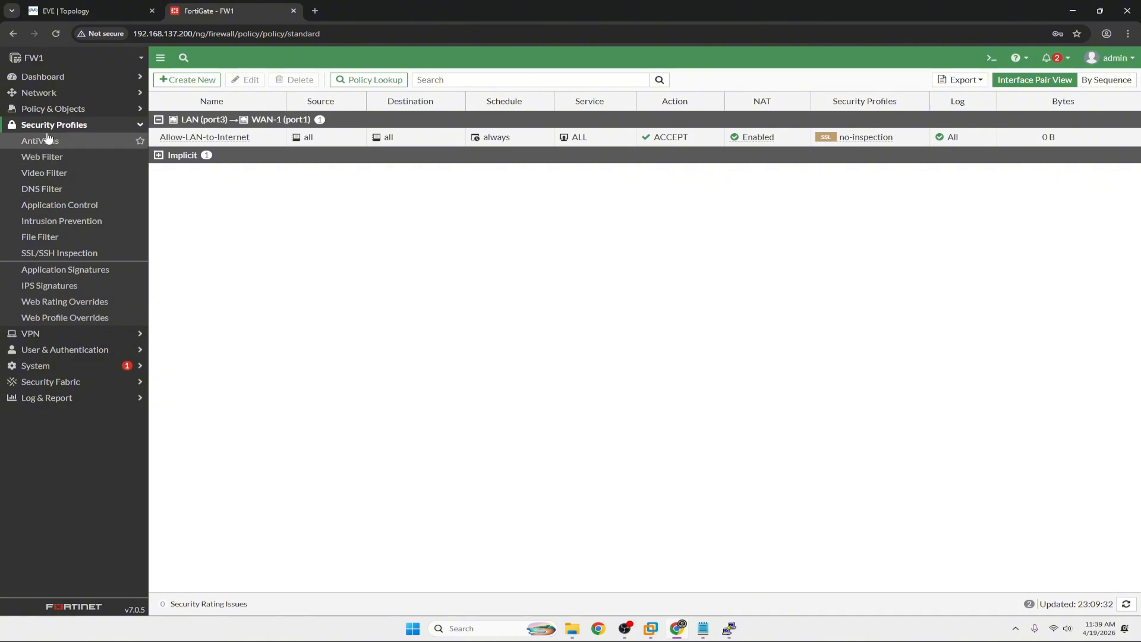
{"action": "left_click", "coordinate": [37, 79]}
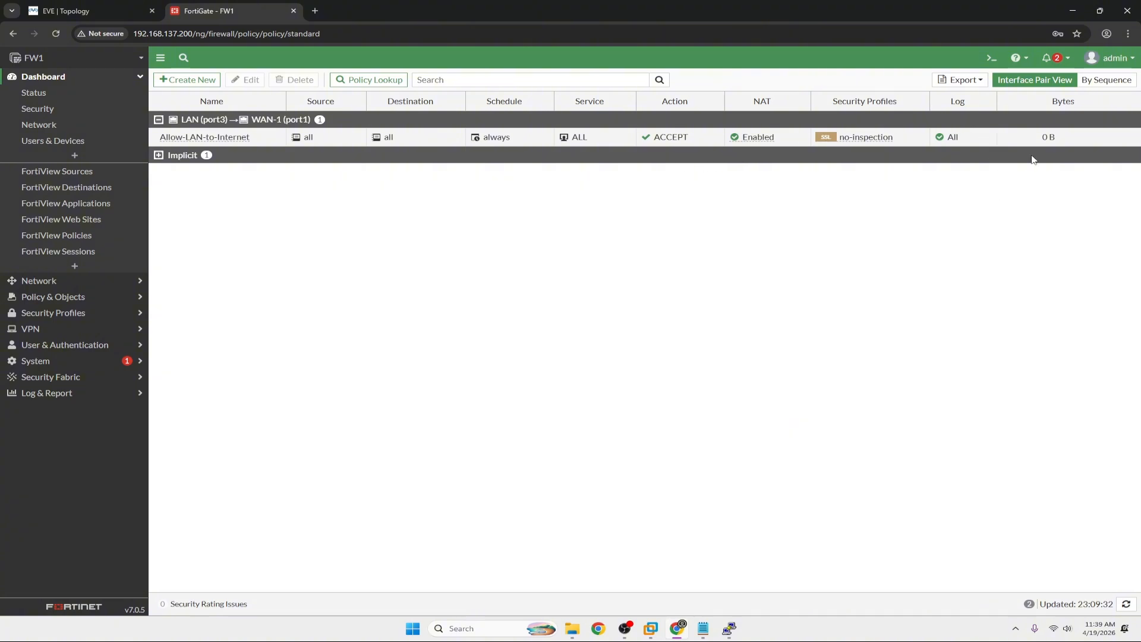
{"action": "left_click", "coordinate": [1111, 58]}
{"action": "mouse_move", "coordinate": [1112, 126]}
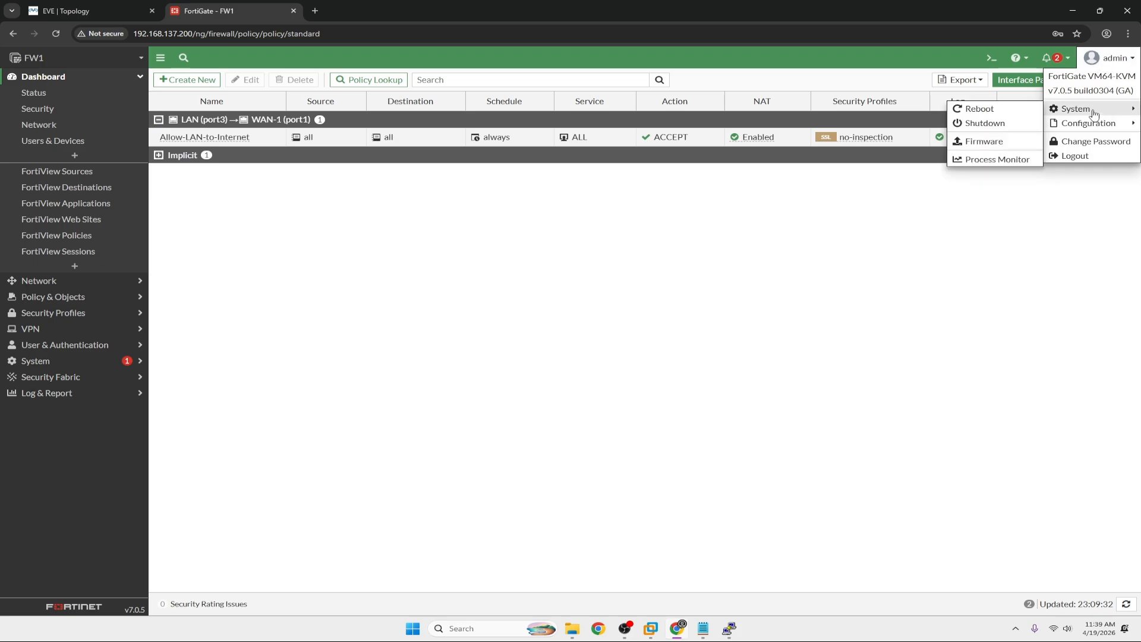
Back up FW1's configuration to Local PC with encryption and a password, keeping the blocked download.
{"action": "left_click", "coordinate": [976, 128]}
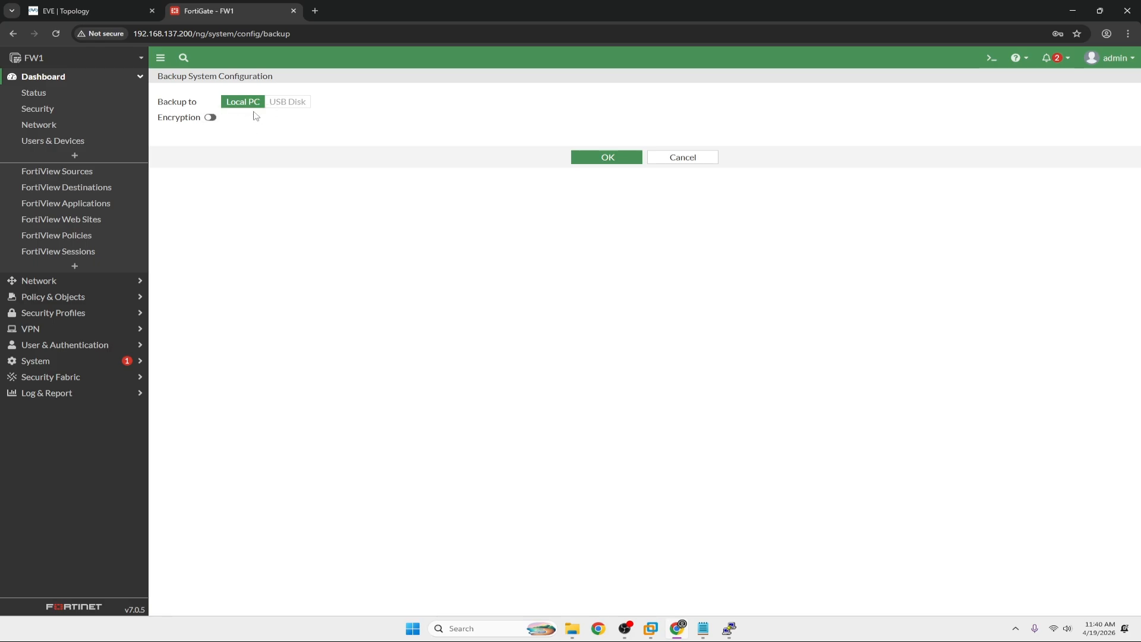
{"action": "left_click", "coordinate": [209, 118]}
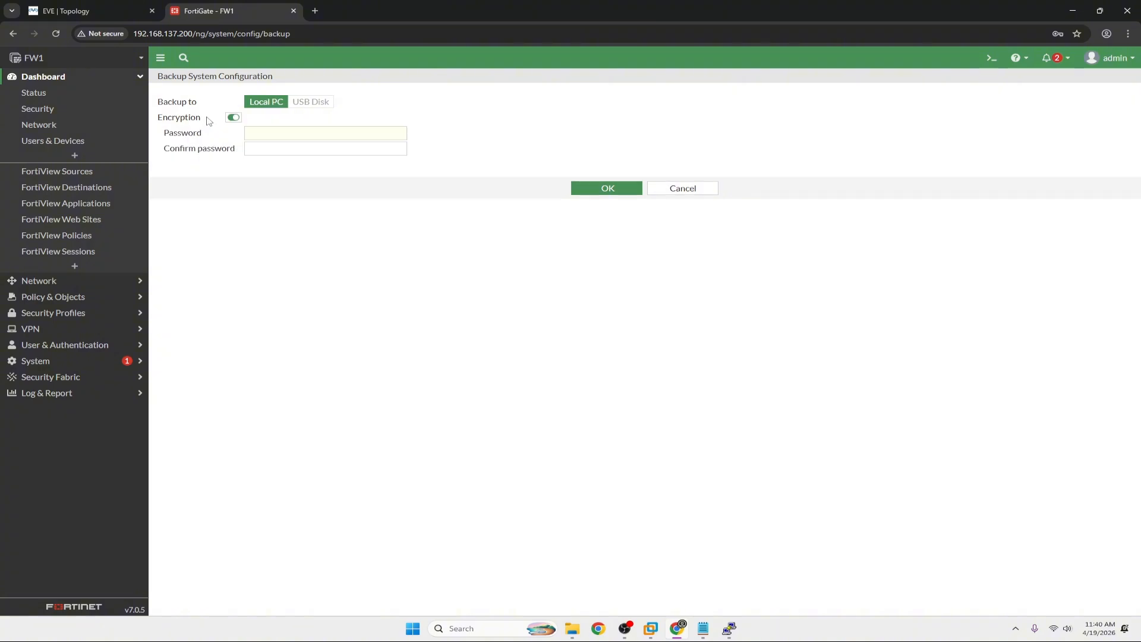
{"action": "left_click", "coordinate": [305, 134]}
{"action": "type", "text": "1"}
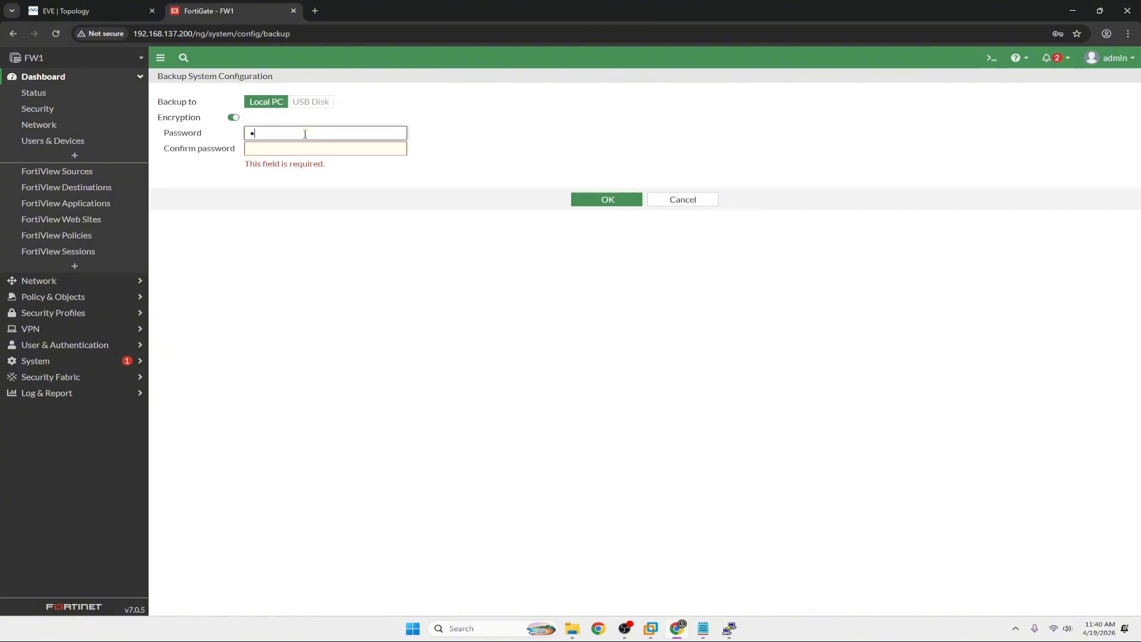
{"action": "key", "text": "Tab"}
{"action": "type", "text": "12"}
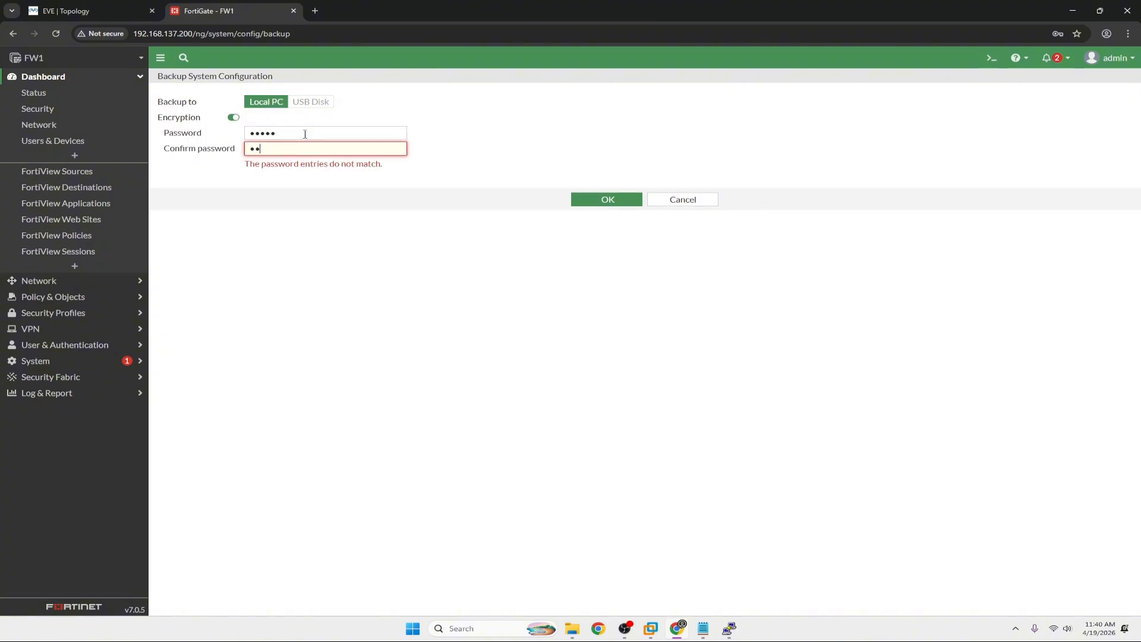
{"action": "type", "text": "345"}
{"action": "left_click", "coordinate": [605, 187]}
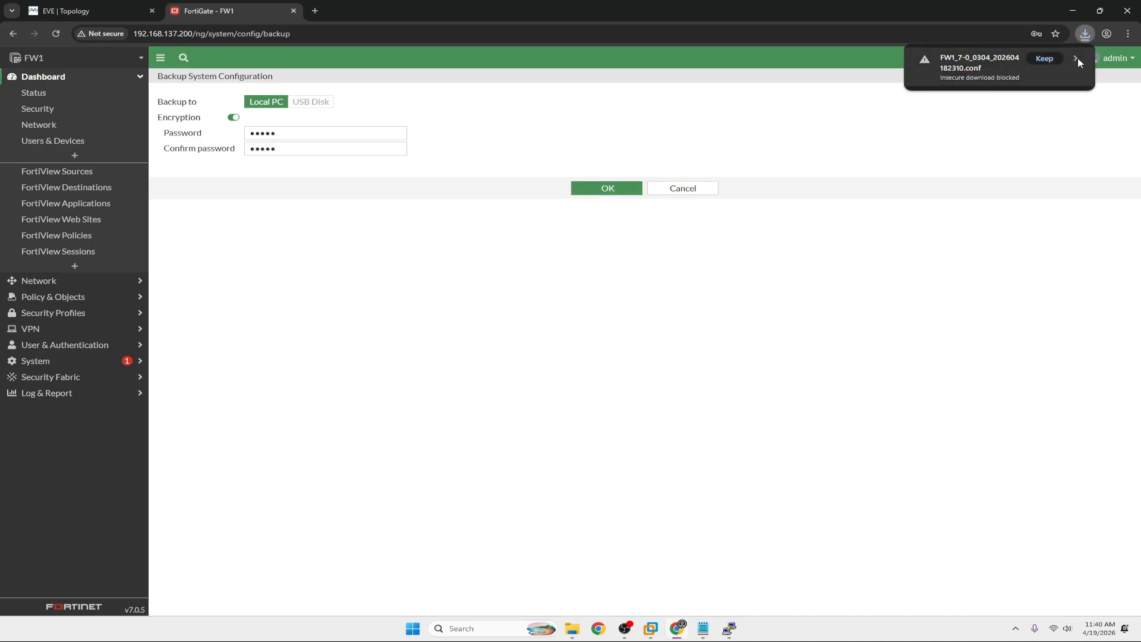
{"action": "left_click", "coordinate": [1077, 58]}
{"action": "left_click", "coordinate": [1016, 131]}
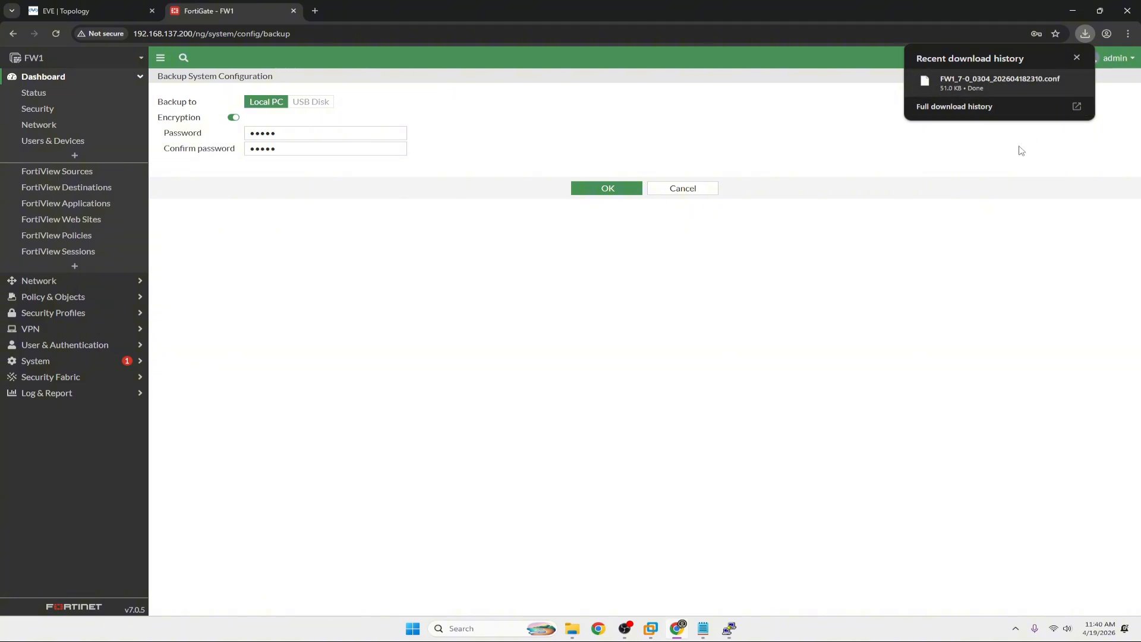
Confirm the 51.0 KB FW1_7-0_0304_202604182310.conf download and go back to the EVE topology.
{"action": "left_click", "coordinate": [99, 18]}
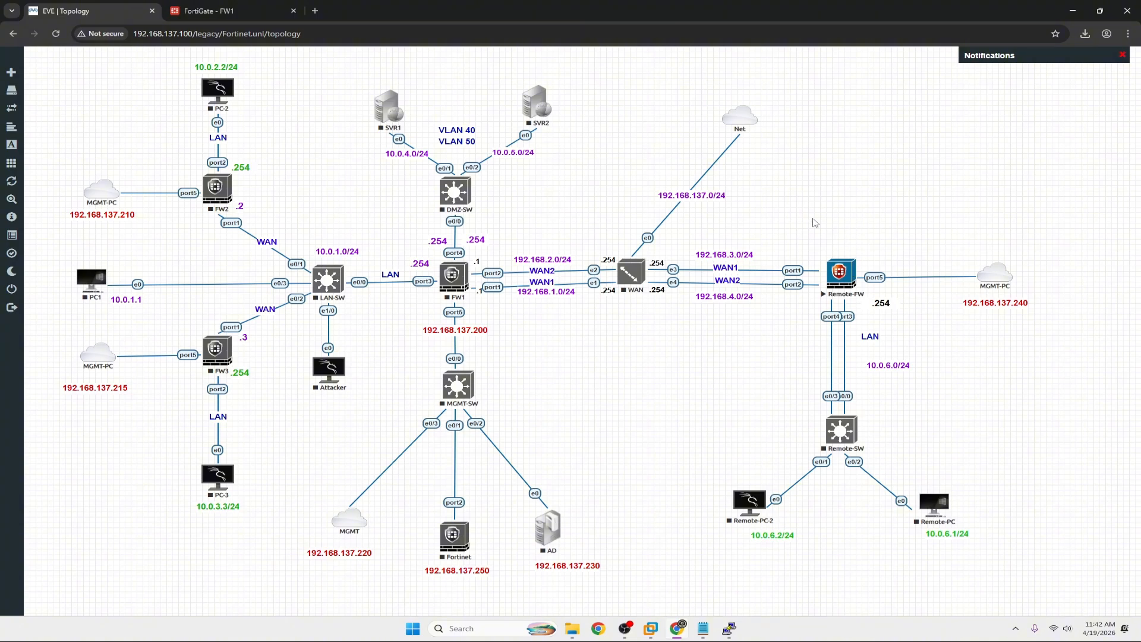
{"action": "left_click", "coordinate": [235, 12]}
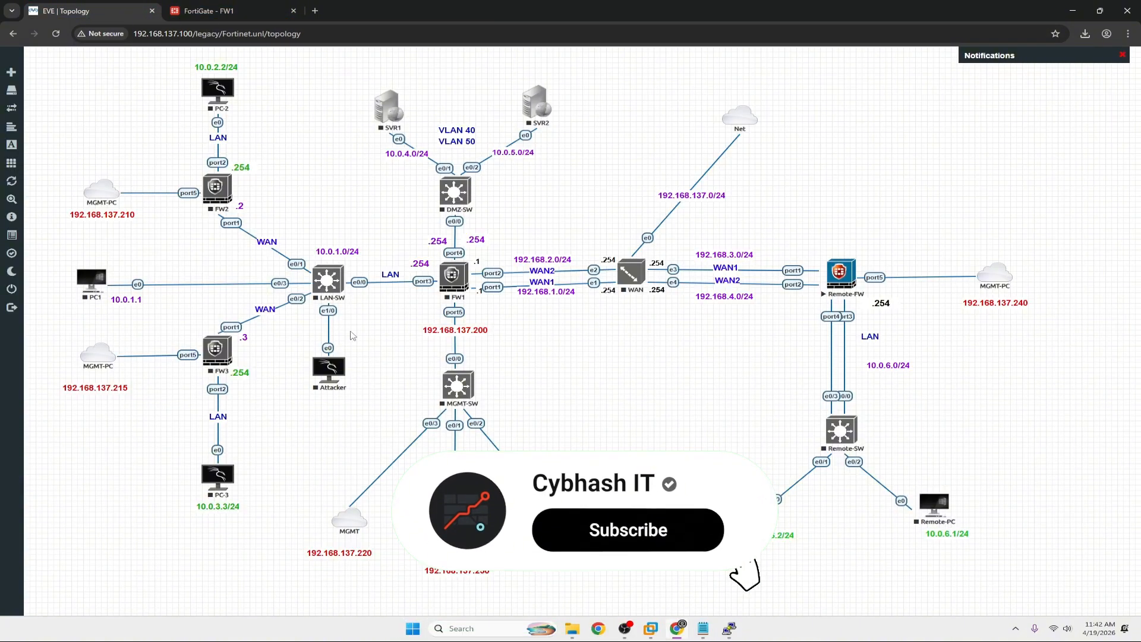